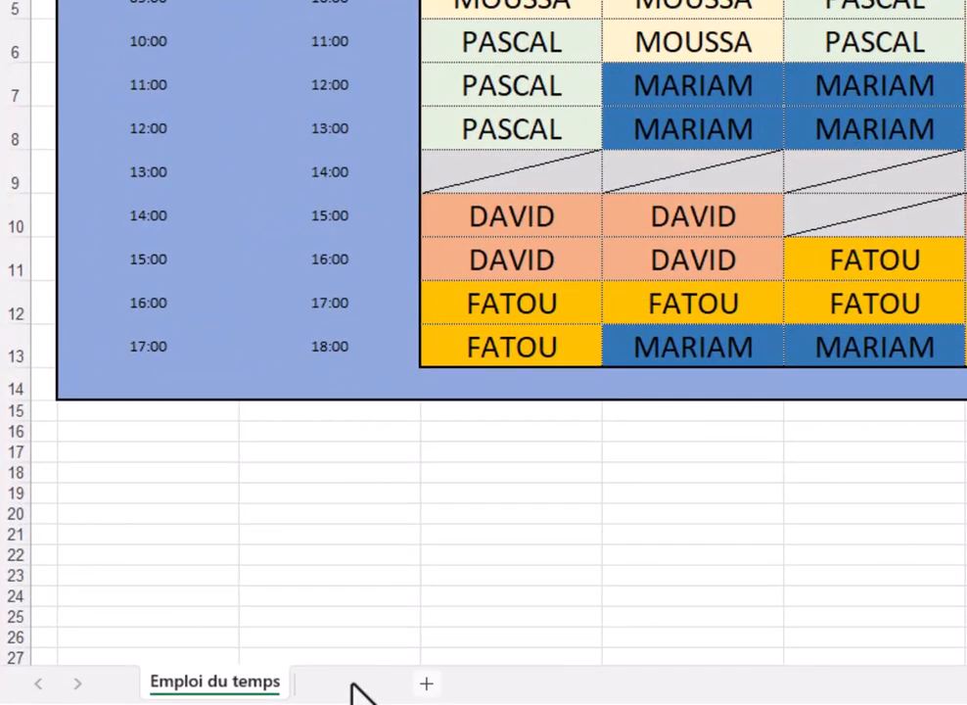
Add a new worksheet and enter "EMPLOIS DU TEMPS" in B1 and "Salle d'informatique" in B2
left_click(425, 683)
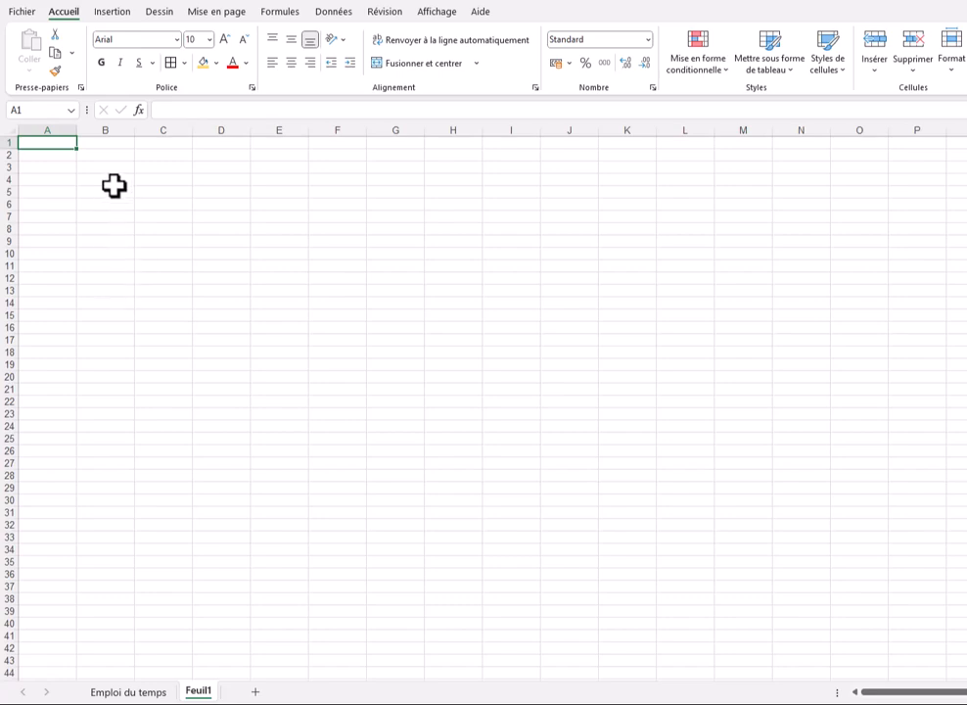
left_click(106, 144)
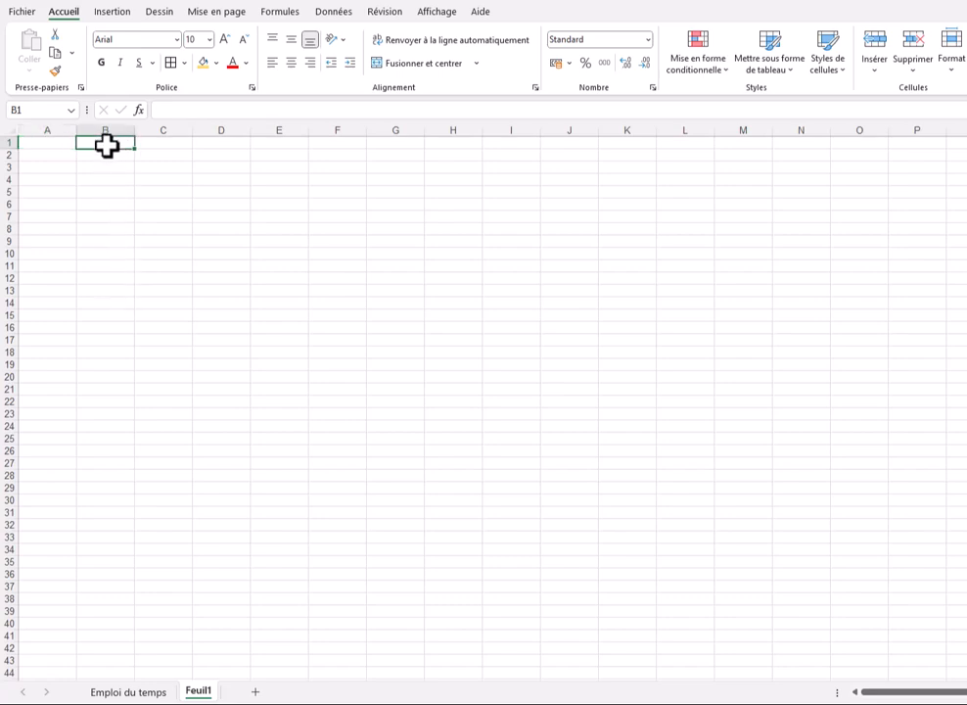
type("EMPLOIS DU TEMPS")
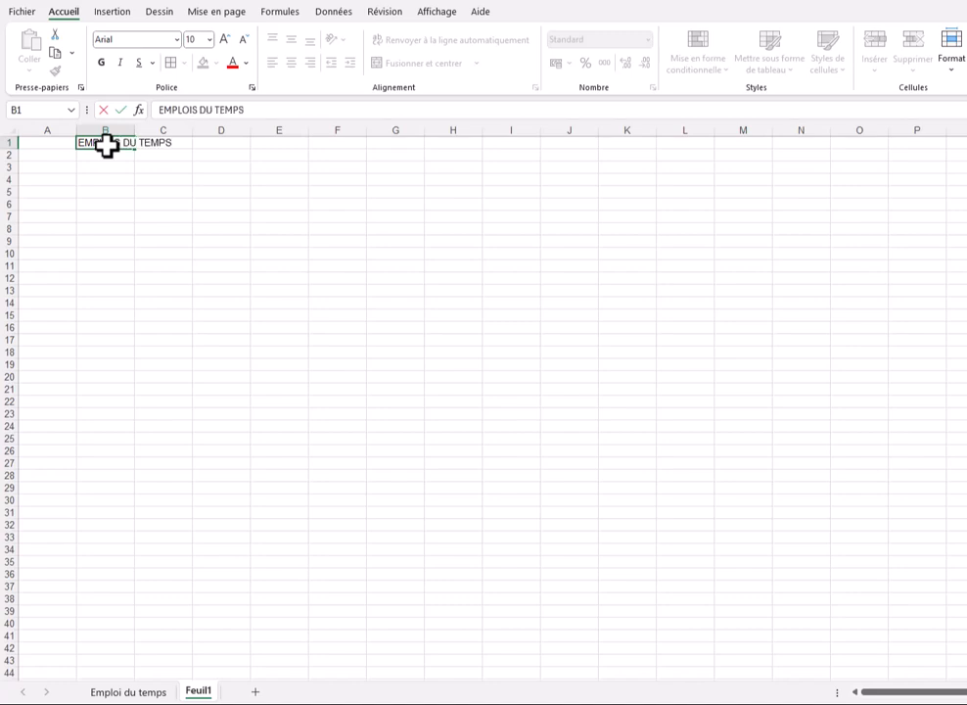
key("Return")
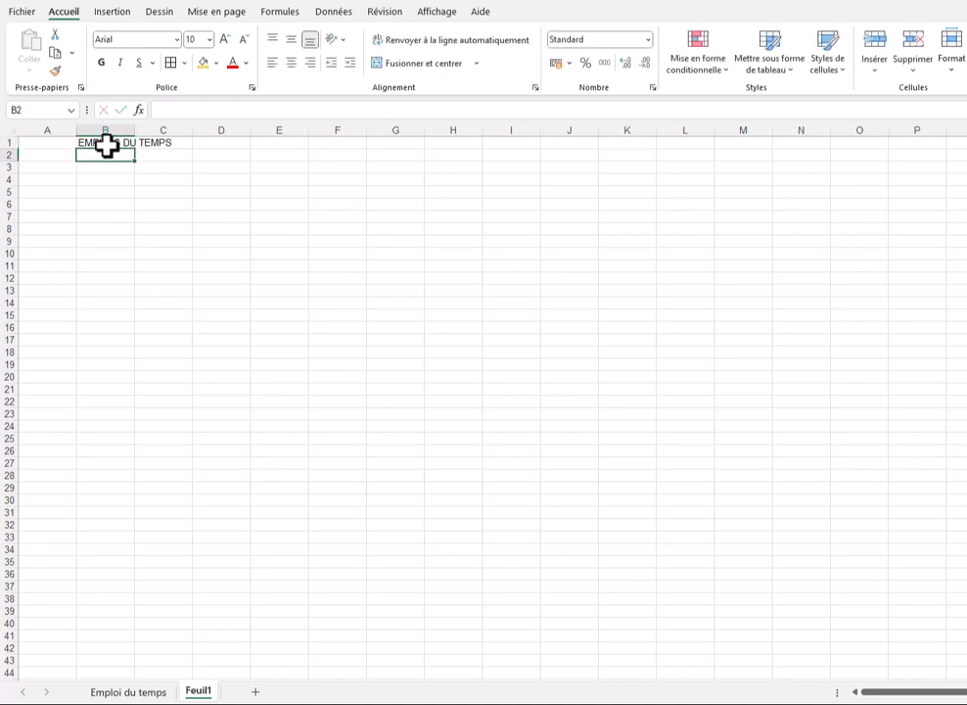
type("Salle d'informatique")
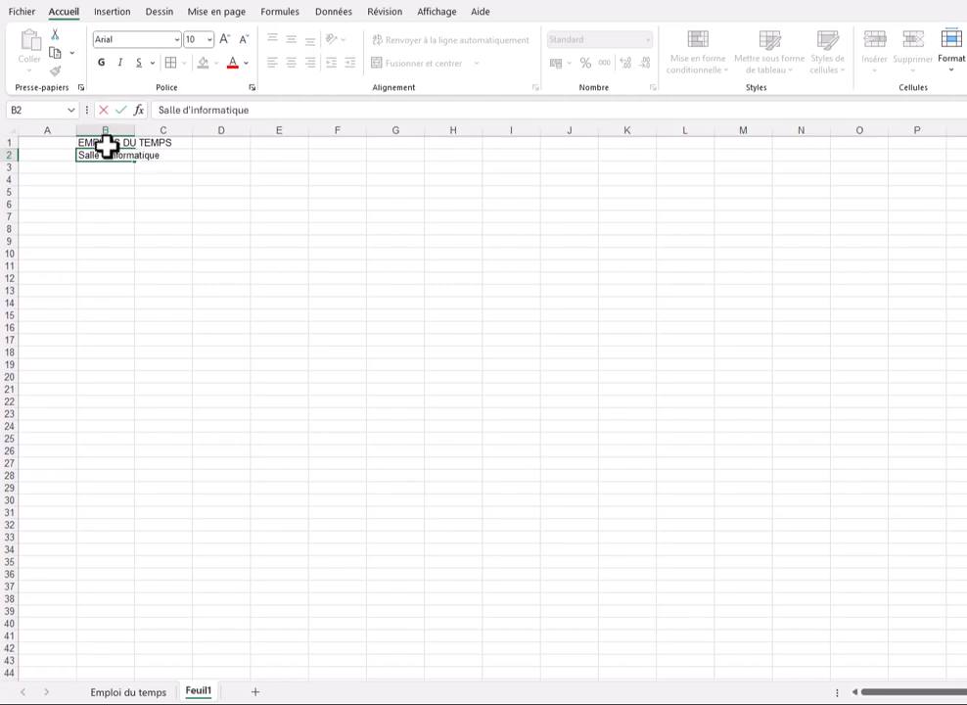
key("Return")
Enter the headings "de", "à" and "Lundi" in cells B3, C3 and D3
type("de")
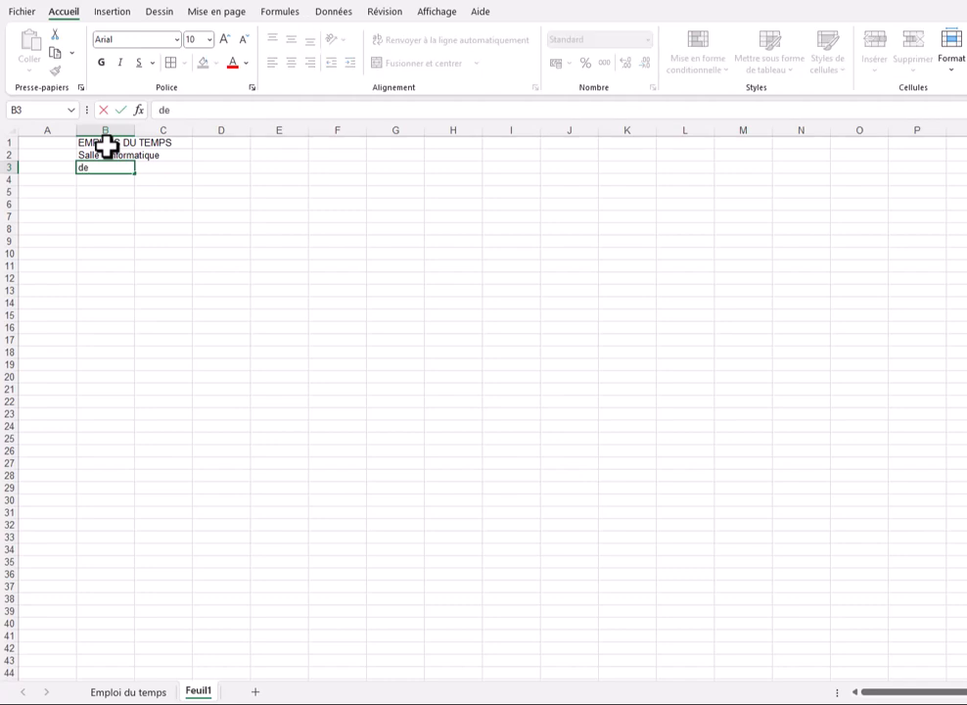
key("Tab")
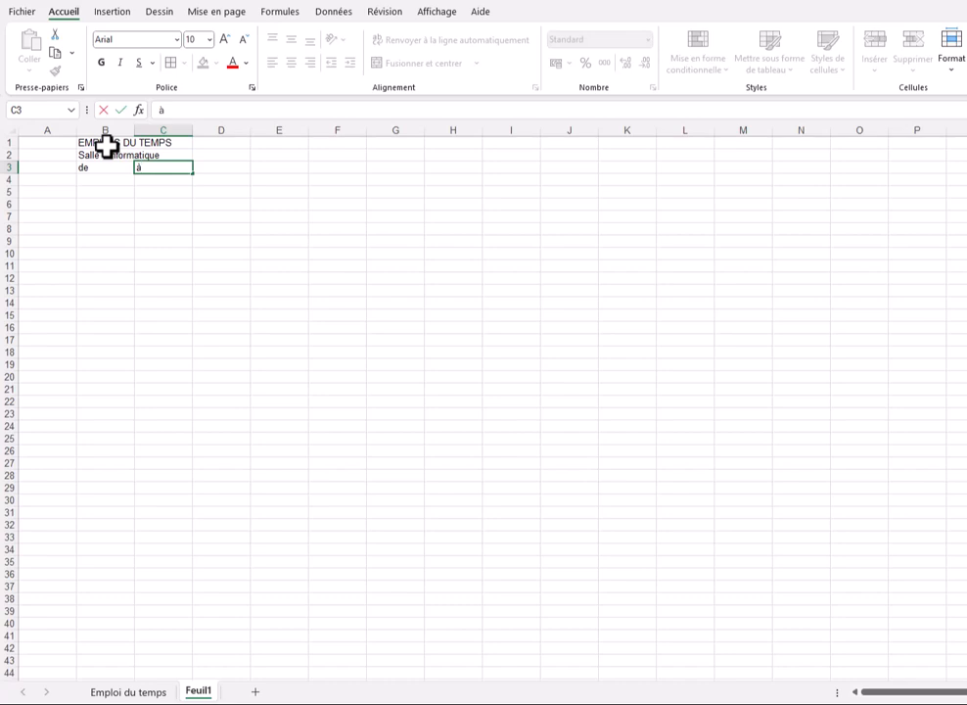
key("Tab")
type("Lu")
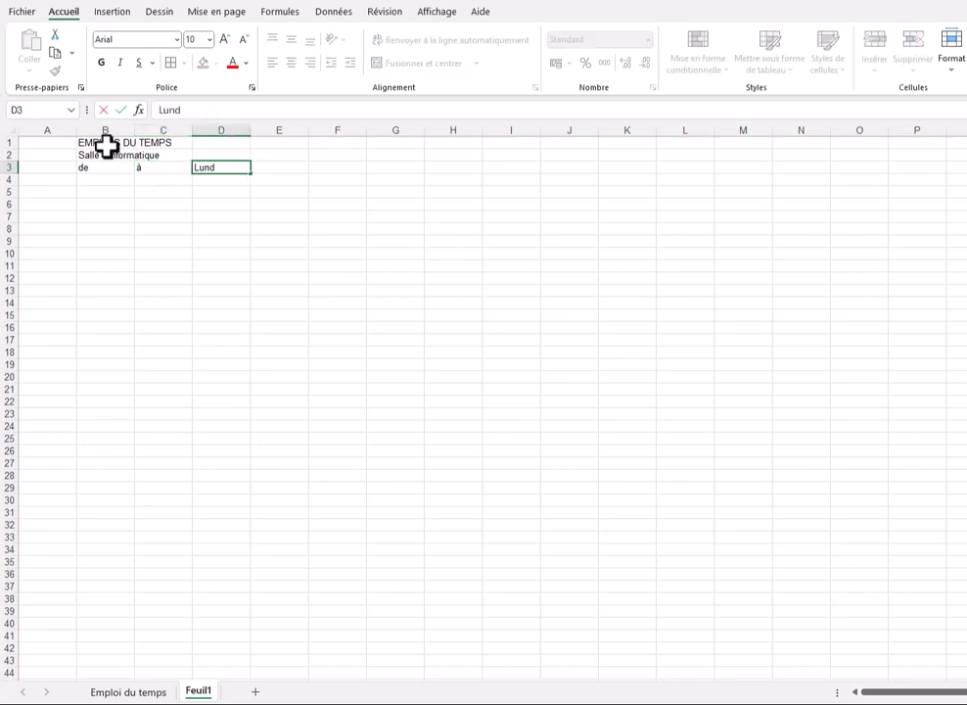
key("Return")
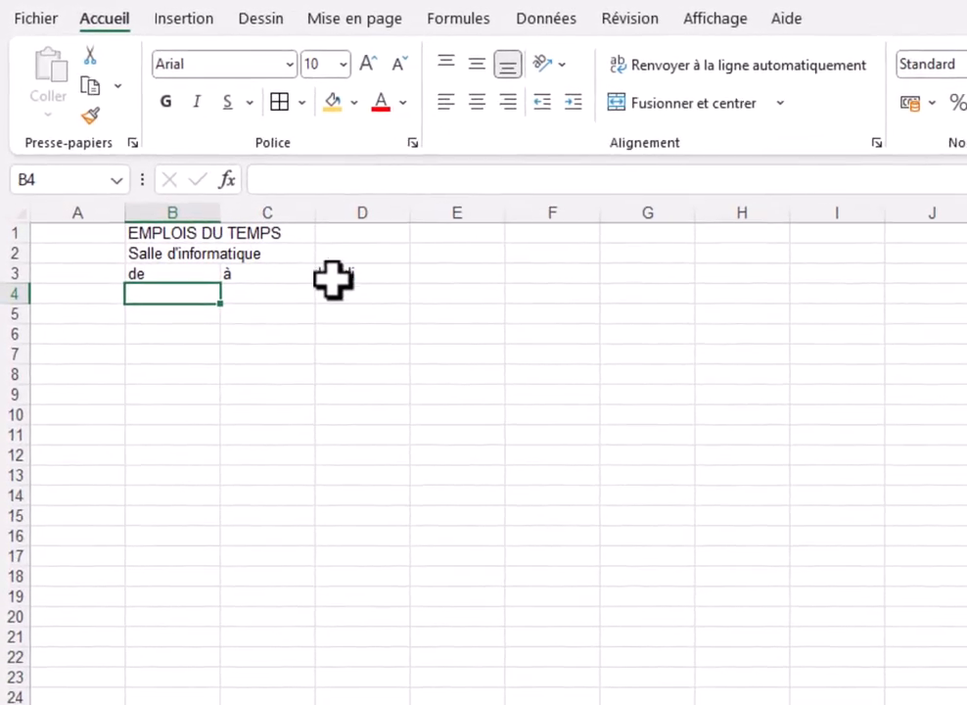
Extend the weekday series from Lundi in D3 across to Vendredi in H3
left_click(211, 167)
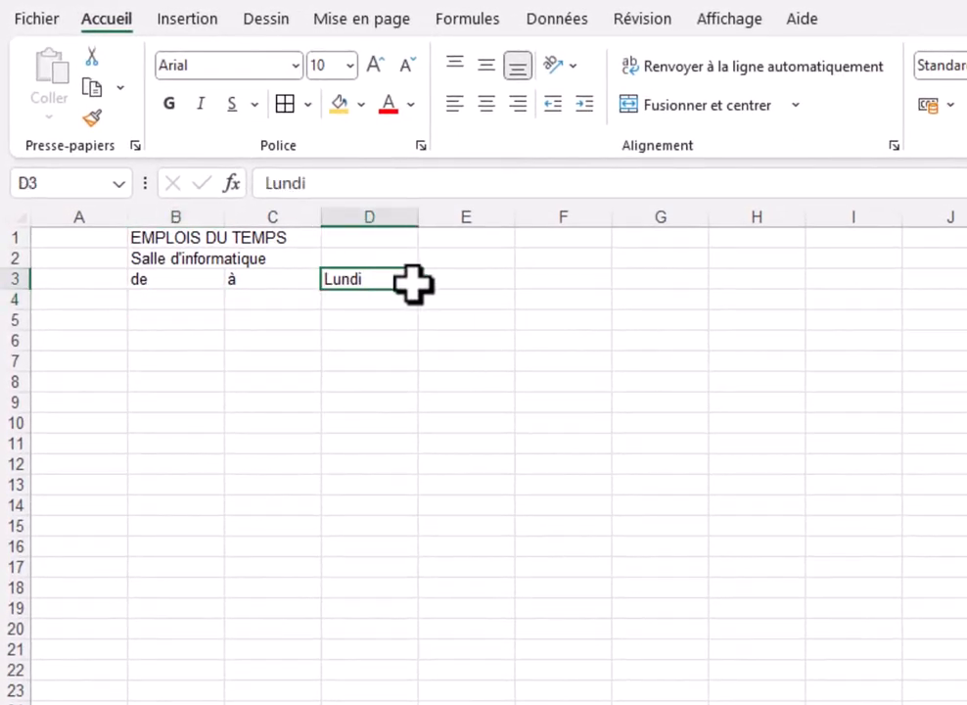
left_click_drag(454, 292, 812, 285)
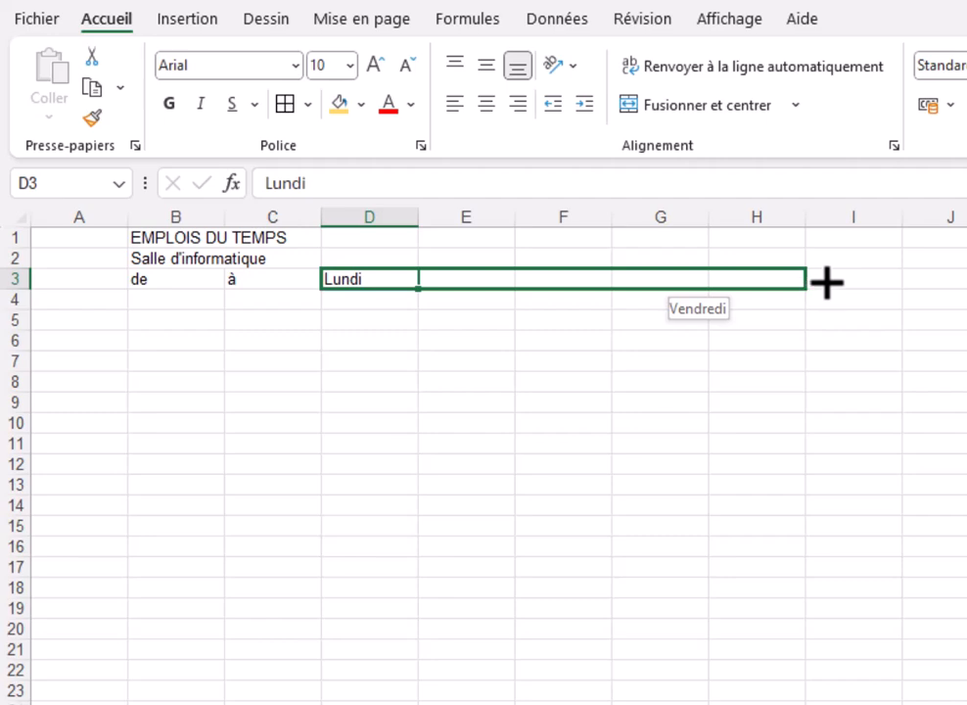
left_click_drag(827, 283, 822, 284)
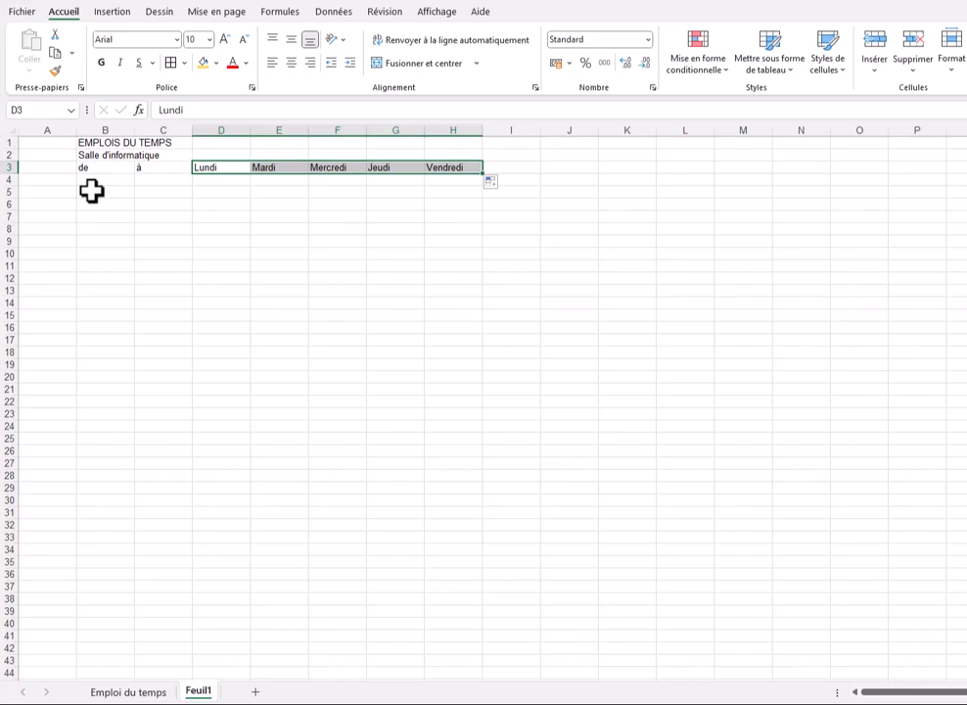
Enter 09:00 in B4 and extend the hourly start times down to 17:00 in B12
left_click(92, 181)
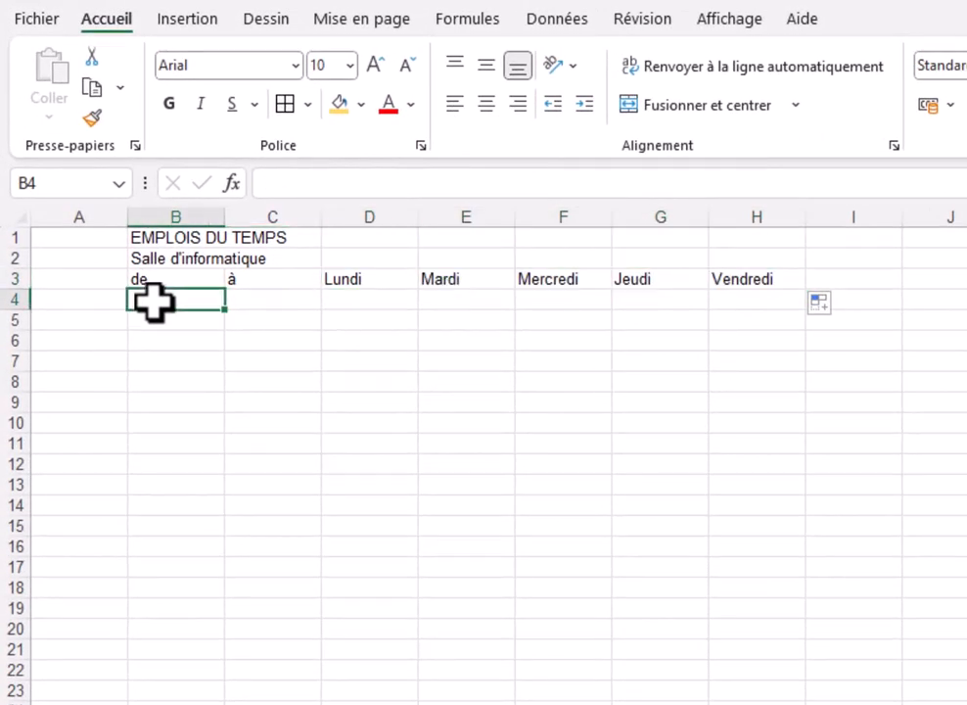
type("9")
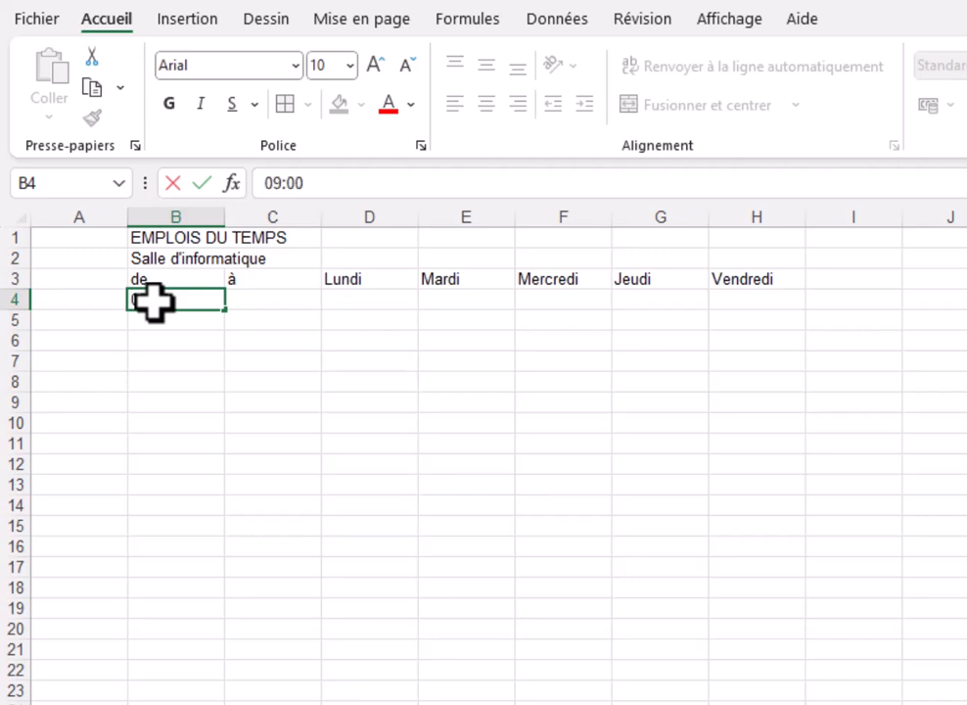
type(":00")
key("Return")
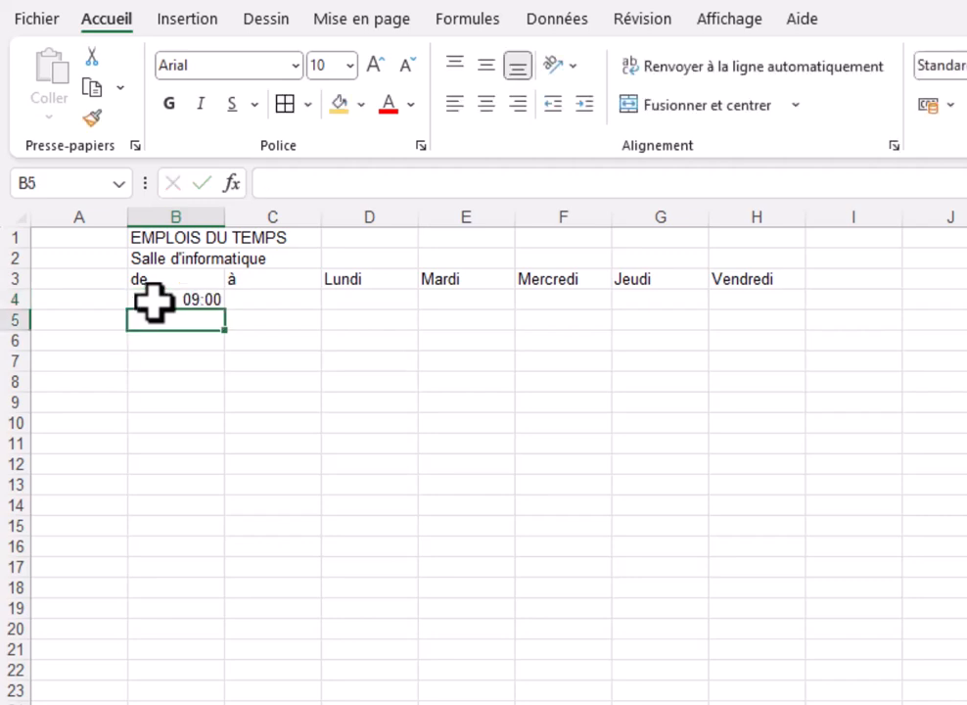
left_click(211, 302)
left_click_drag(226, 312, 210, 481)
Extend 09:00 from B4 into C4 as 10:00 and continue the hourly end times down to 18:00 in C12
left_click(215, 301)
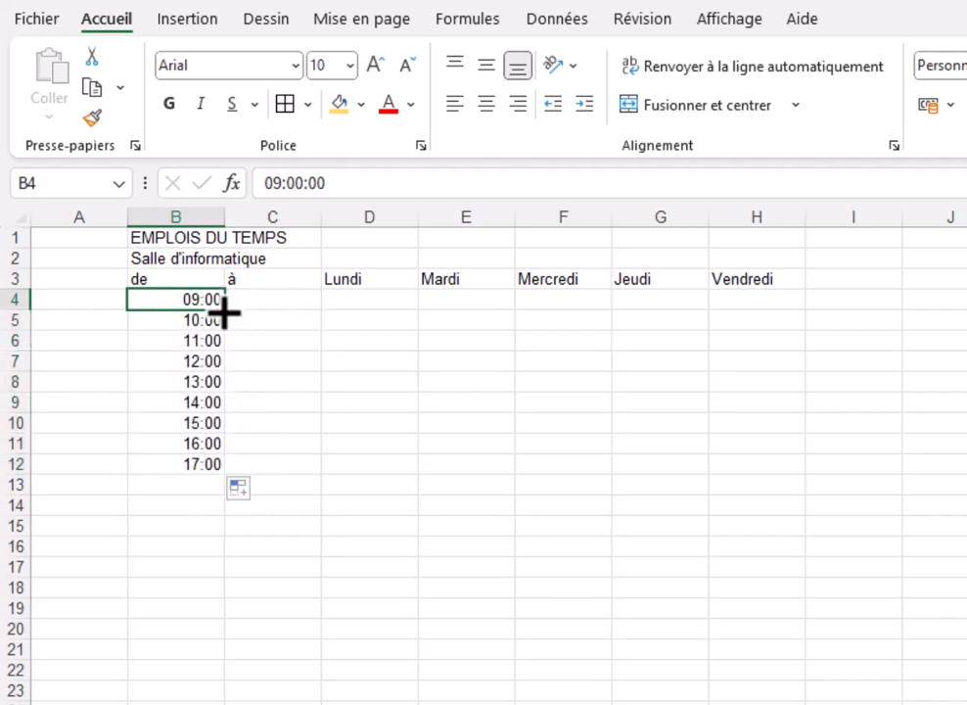
left_click_drag(226, 311, 303, 473)
left_click(287, 302)
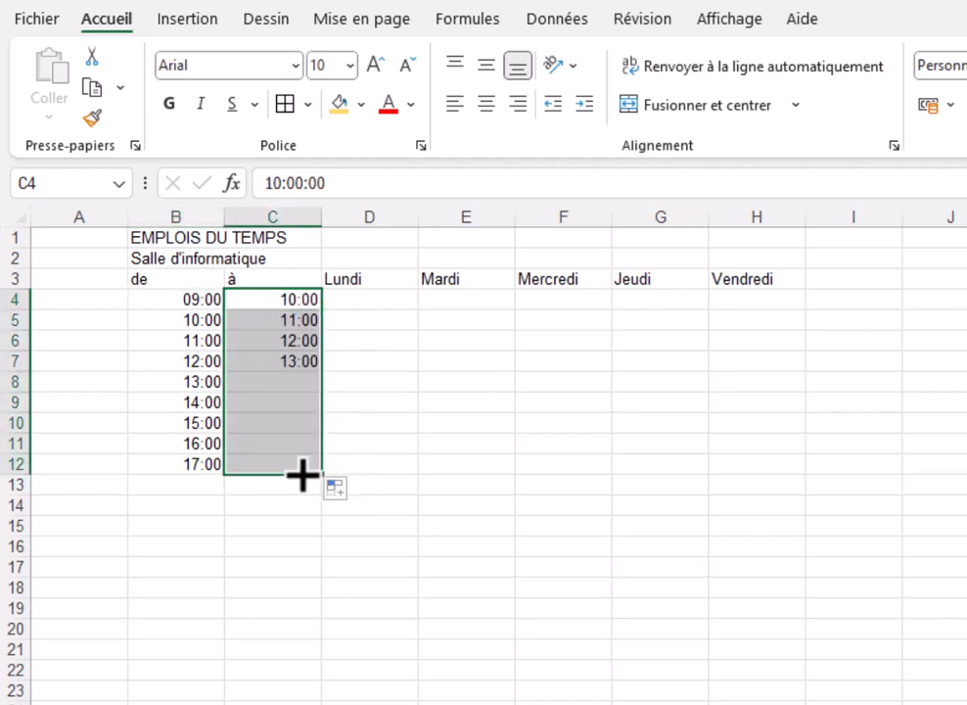
left_click(456, 466)
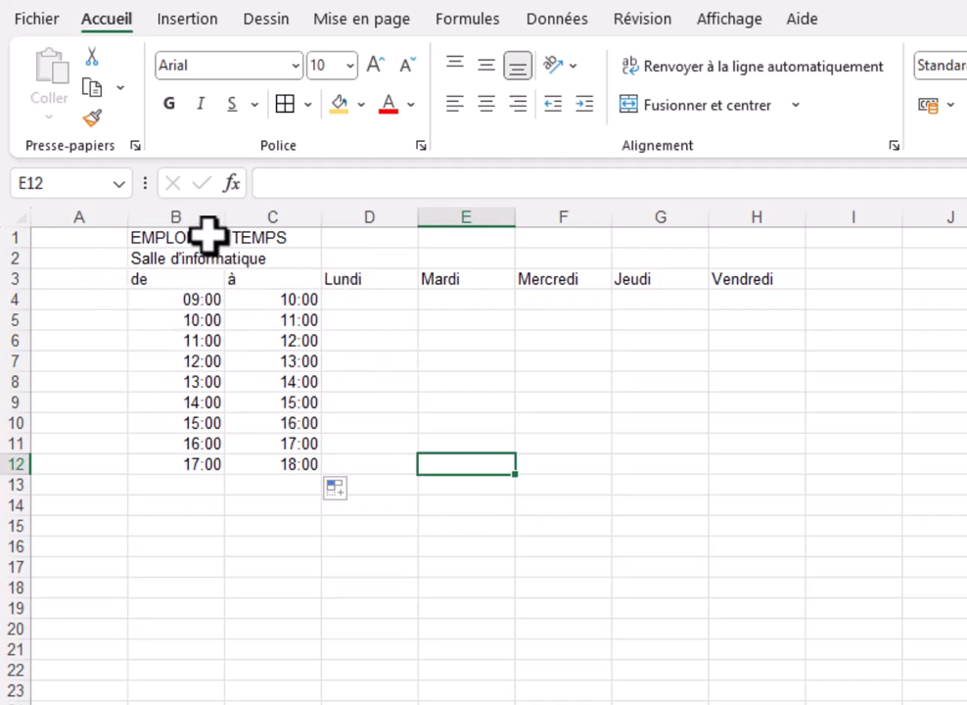
Merge and center the title across B1:I1 and the subtitle across B2:I2
left_click_drag(167, 235, 825, 237)
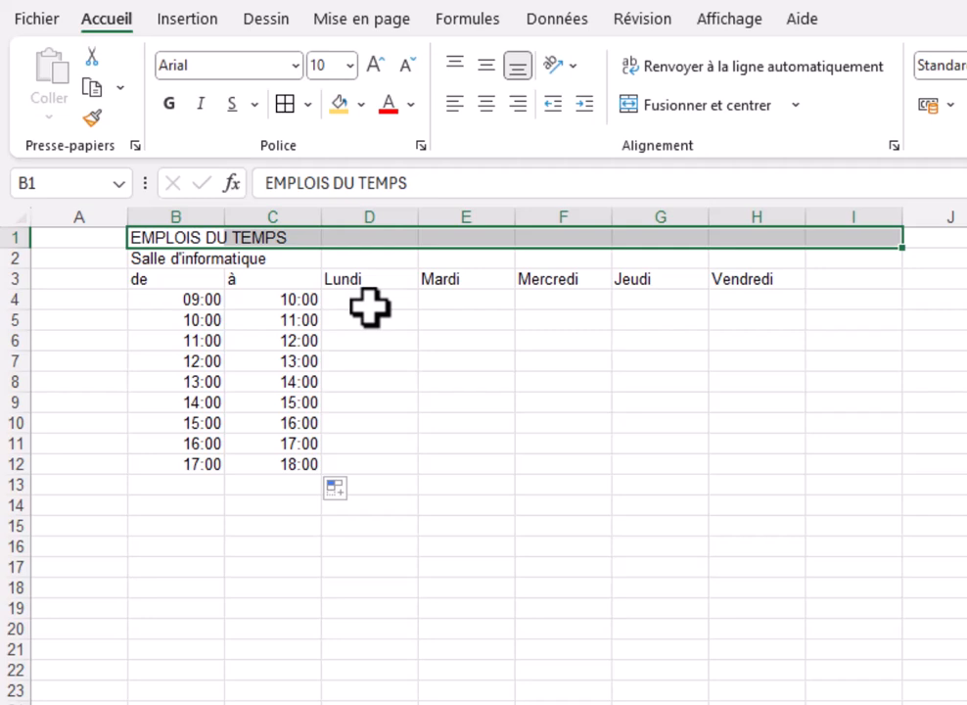
left_click(675, 105)
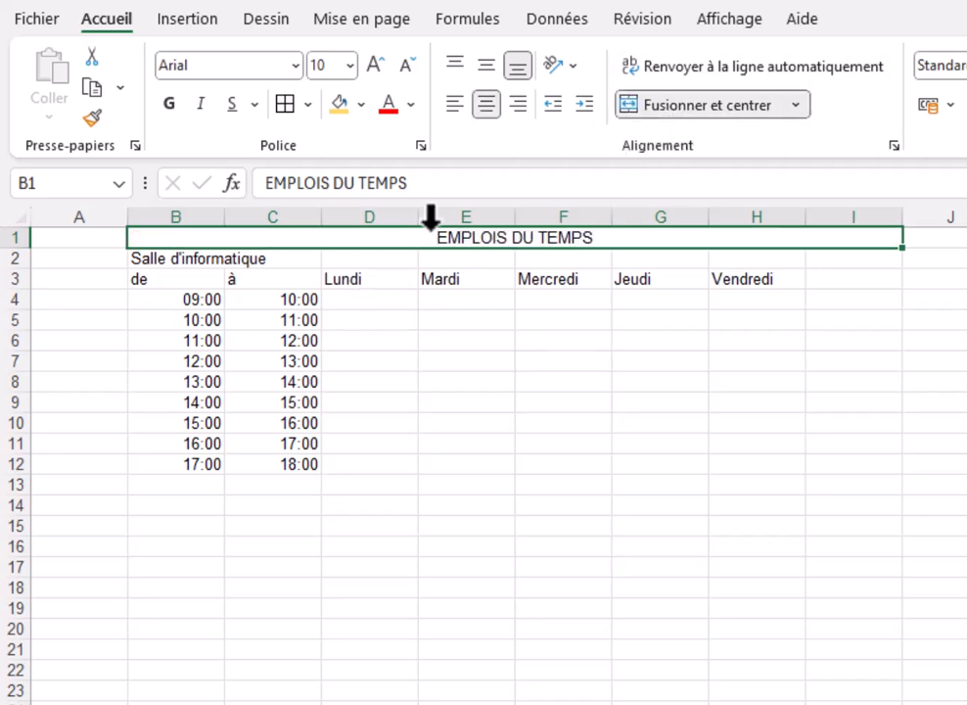
left_click_drag(172, 260, 854, 261)
left_click(675, 105)
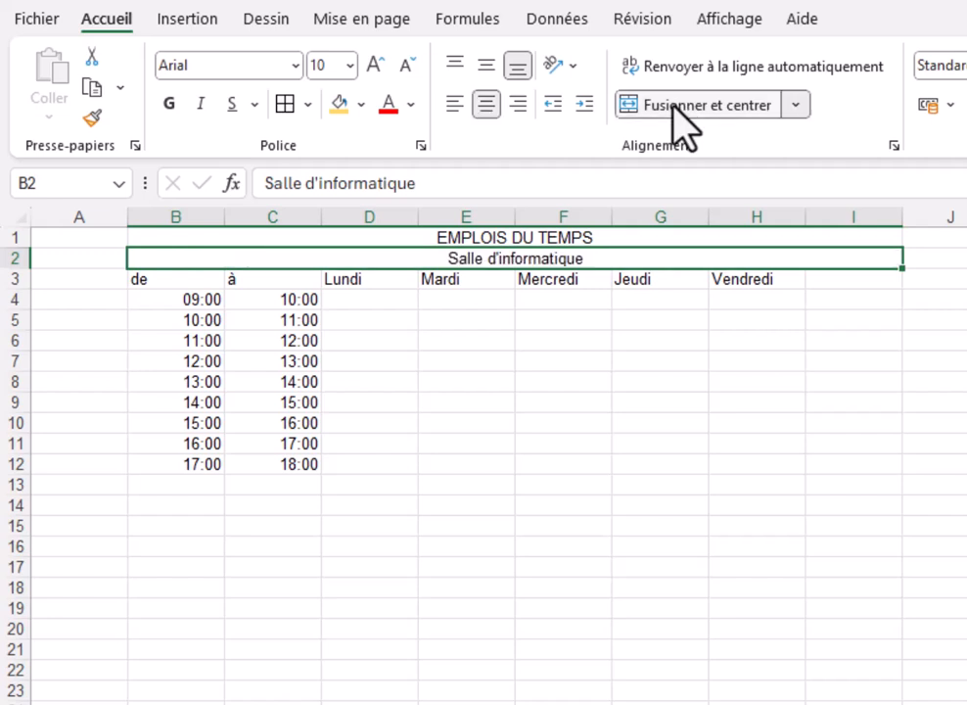
left_click(565, 359)
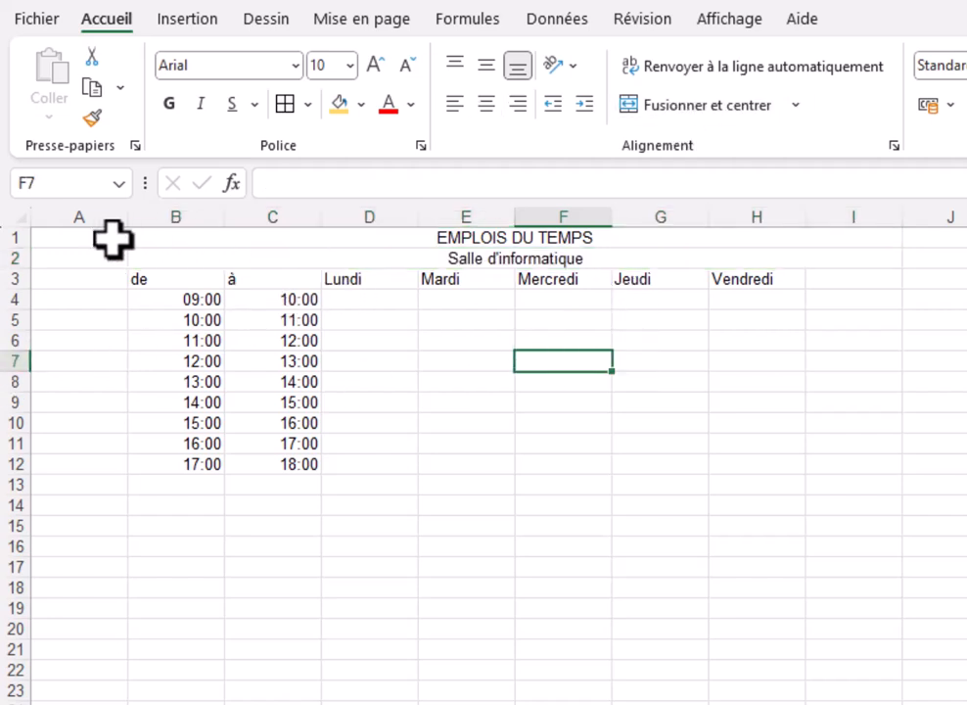
Increase the height of rows 1 to 12 uniformly to about twice the default height
left_click_drag(11, 242, 18, 515)
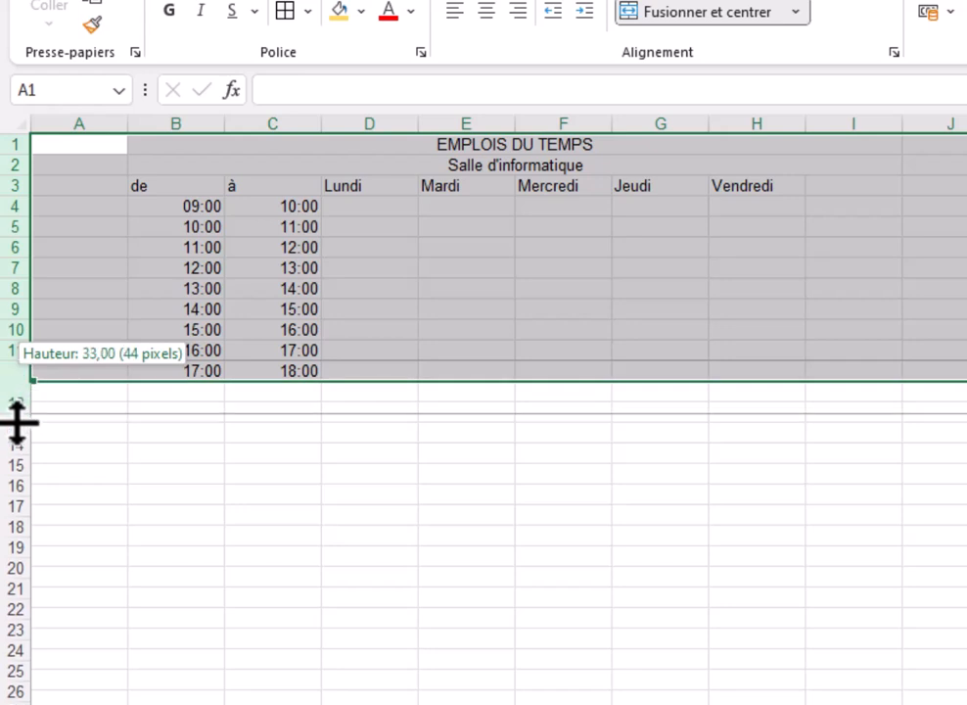
left_click_drag(17, 422, 16, 445)
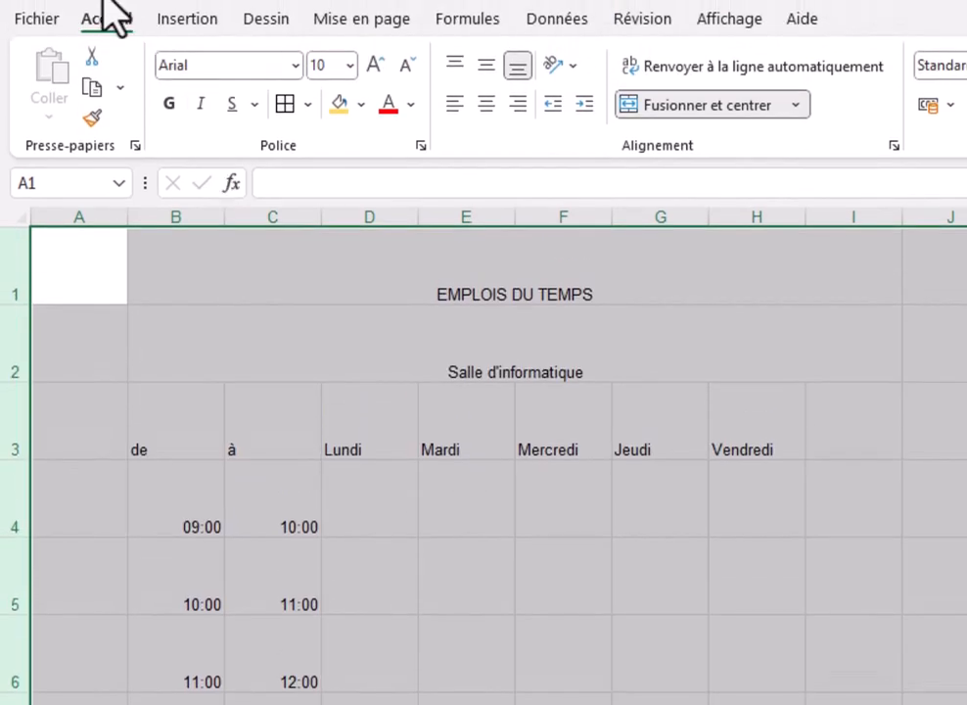
left_click_drag(18, 459, 18, 431)
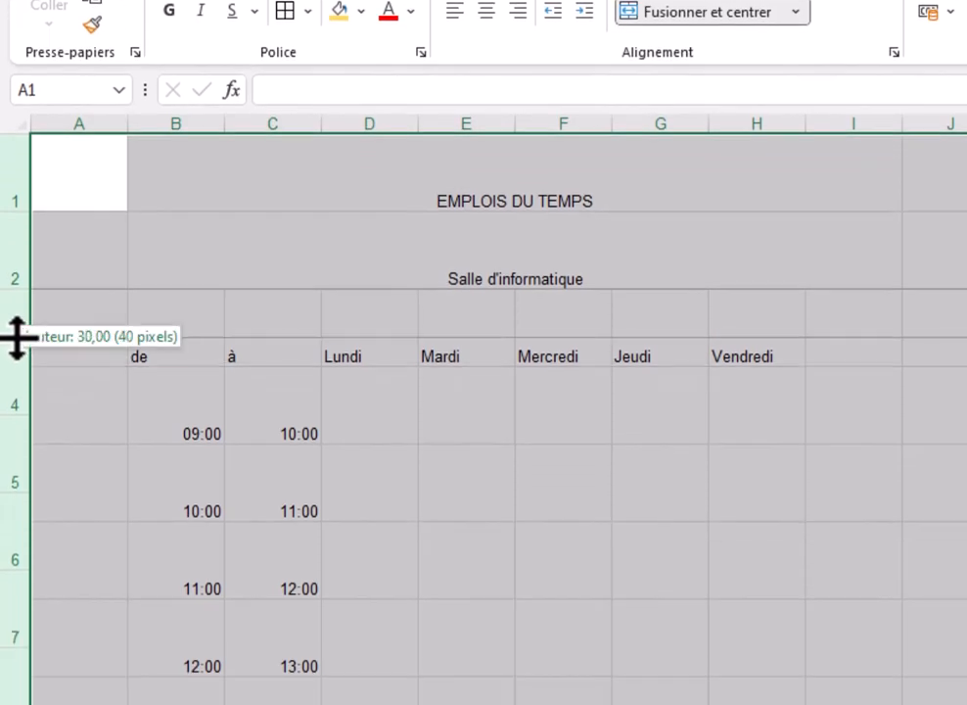
left_click_drag(18, 338, 10, 333)
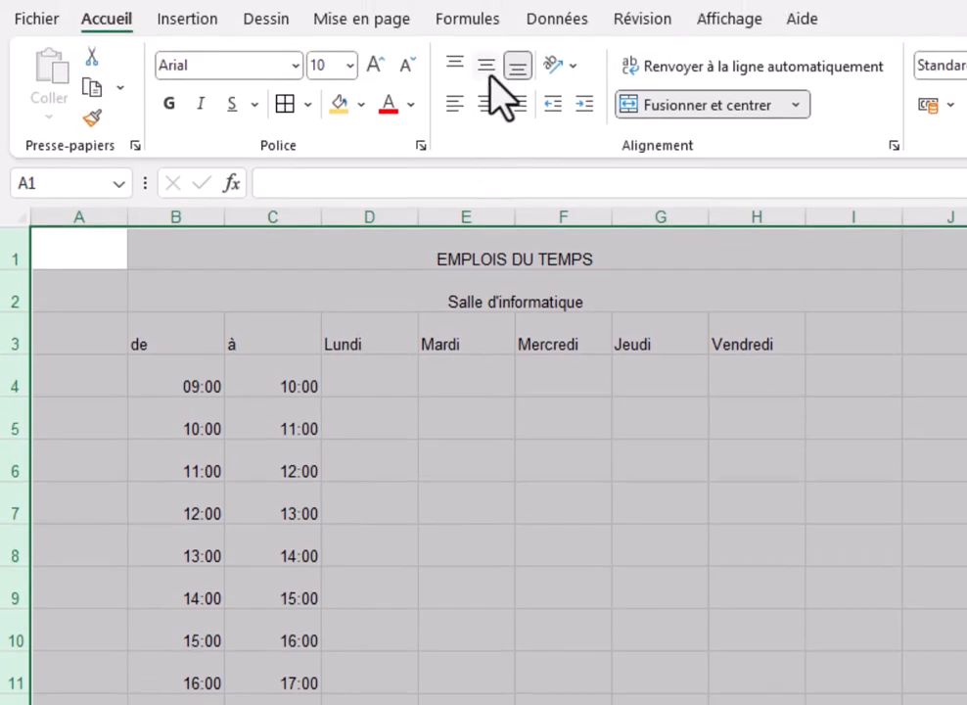
Center the contents of rows 1 to 12 both vertically and horizontally
left_click(487, 65)
left_click(483, 110)
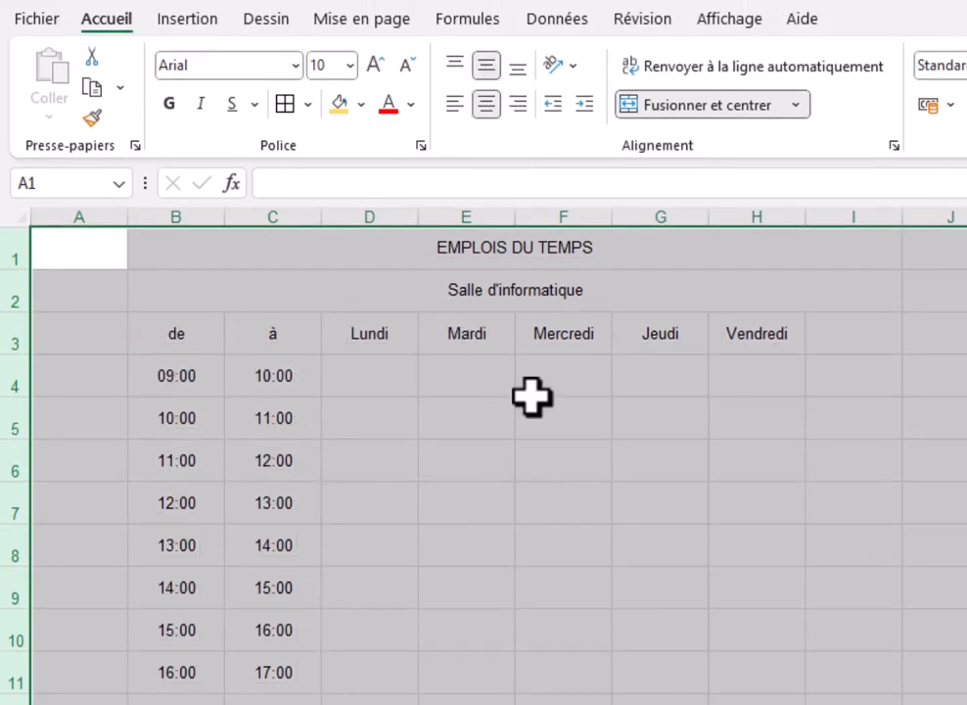
left_click(504, 509)
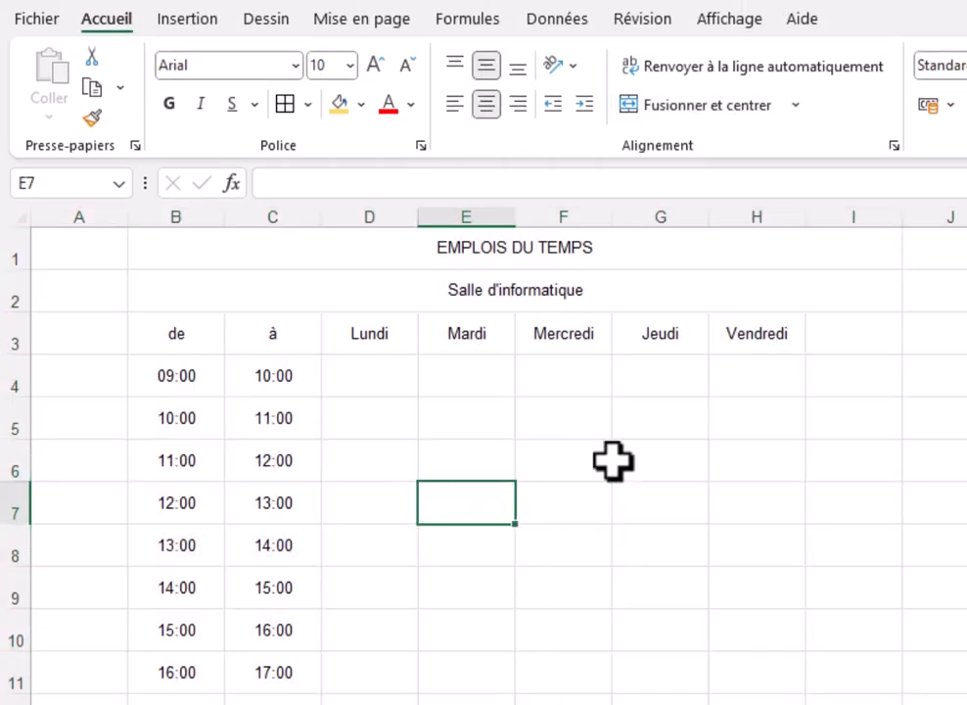
Widen the weekday columns D to H uniformly to about one and a half times their width
left_click(200, 216)
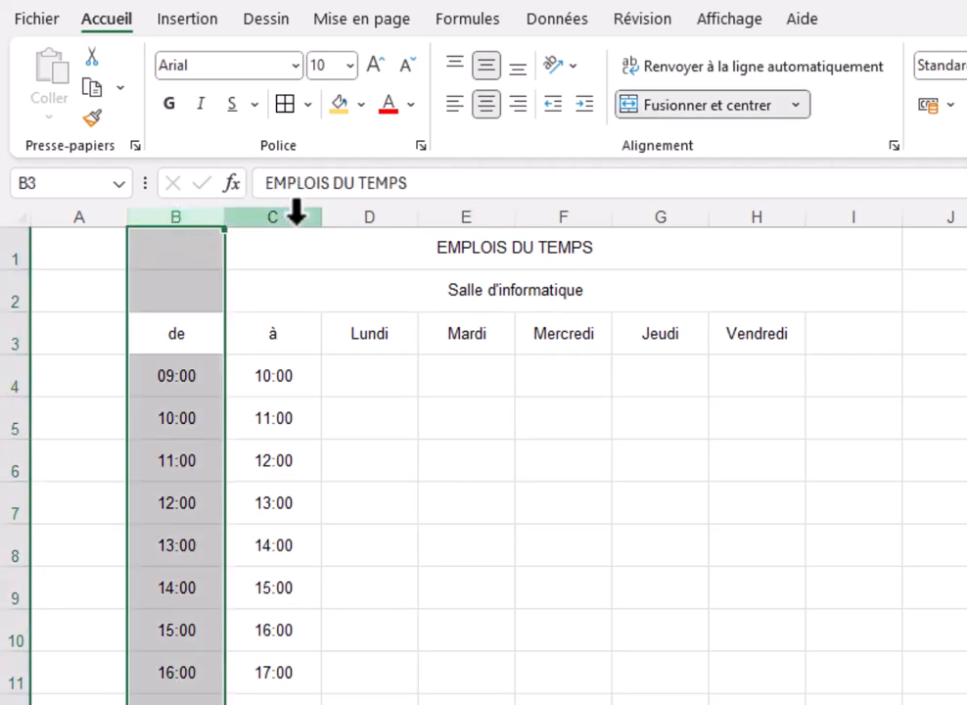
left_click_drag(366, 214, 803, 238)
left_click_drag(703, 223, 758, 217)
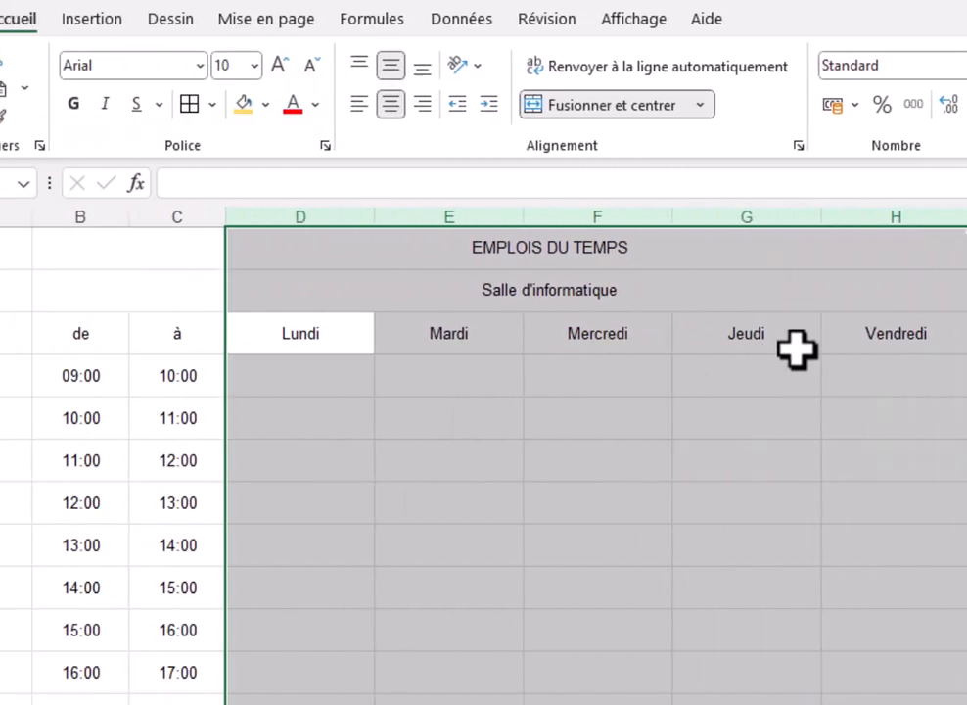
left_click(326, 347)
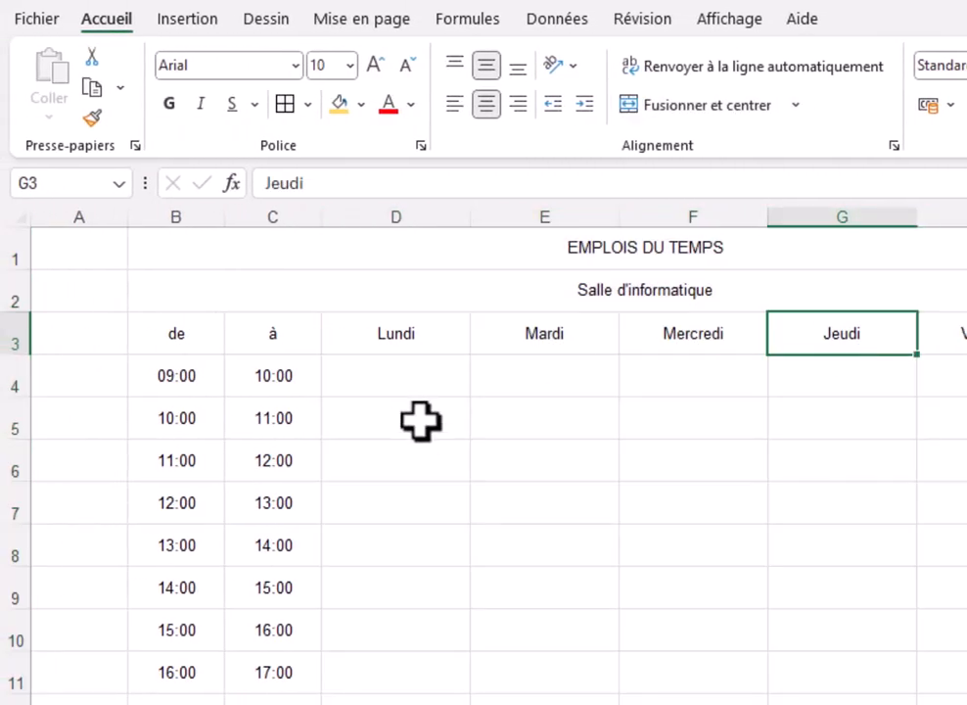
Make the merged title "EMPLOIS DU TEMPS" bold and set its font to Cambria
left_click(503, 244)
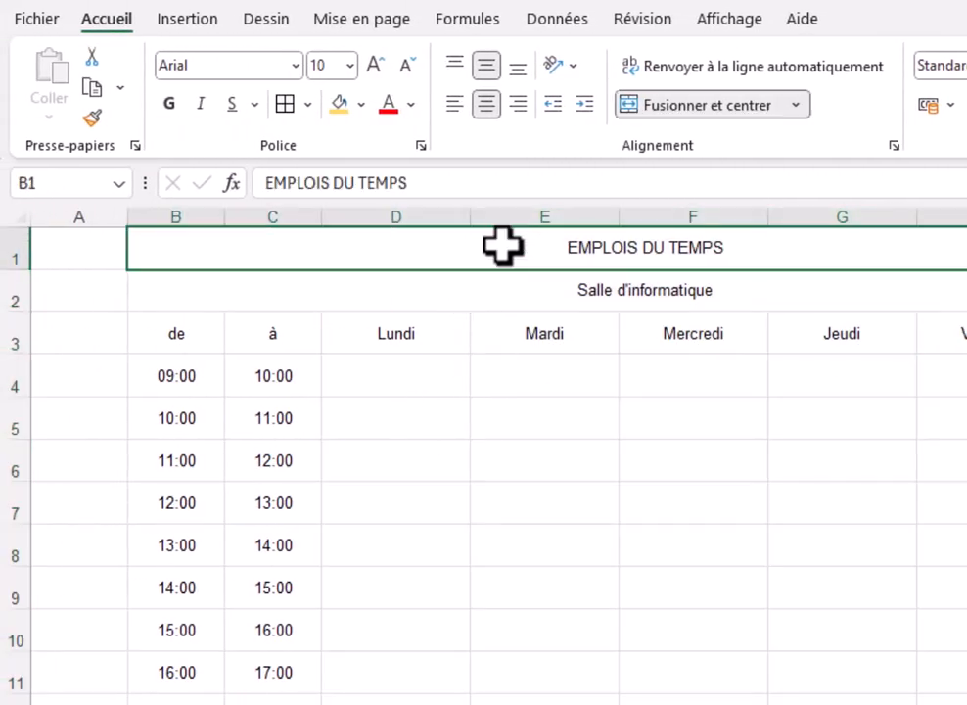
left_click(170, 103)
left_click(294, 66)
scroll(395, 524, "down", 5)
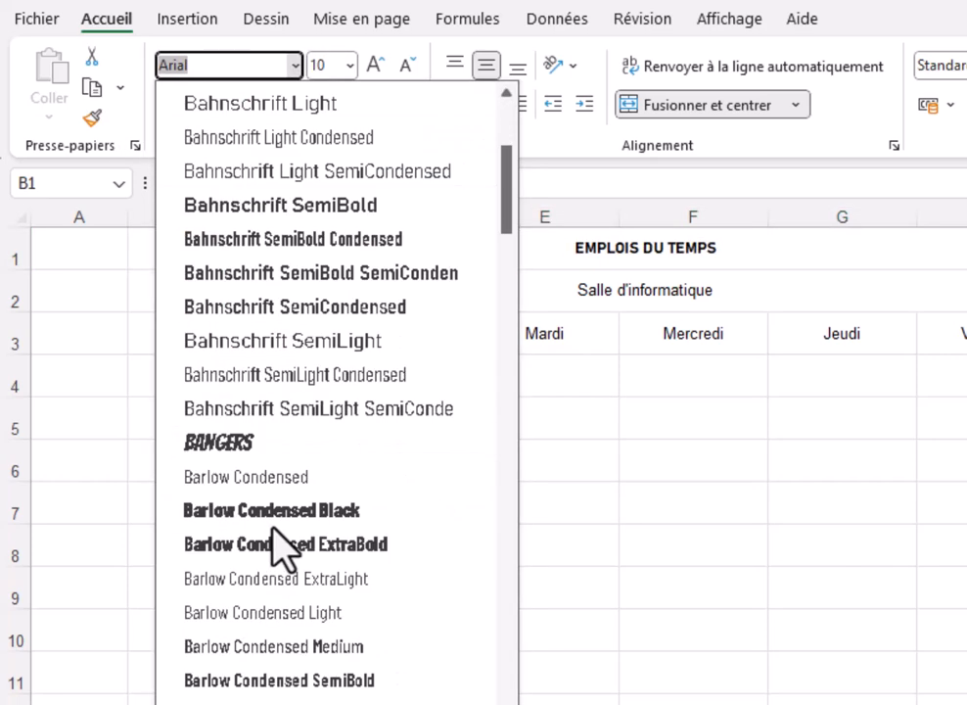
scroll(335, 535, "up", 5)
scroll(256, 529, "down", 4)
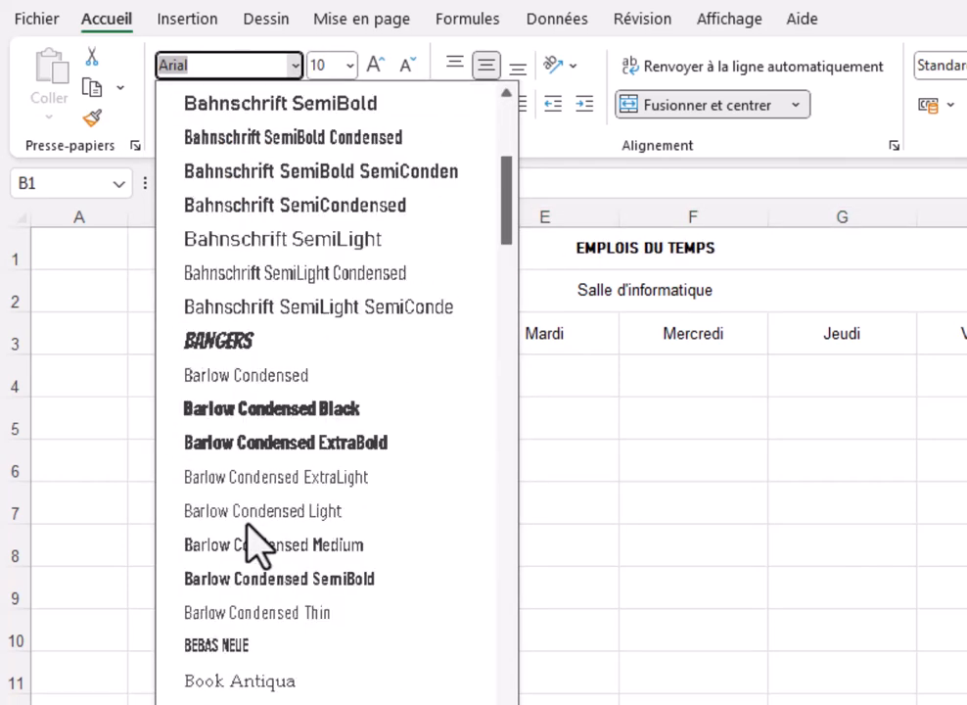
scroll(256, 533, "down", 5)
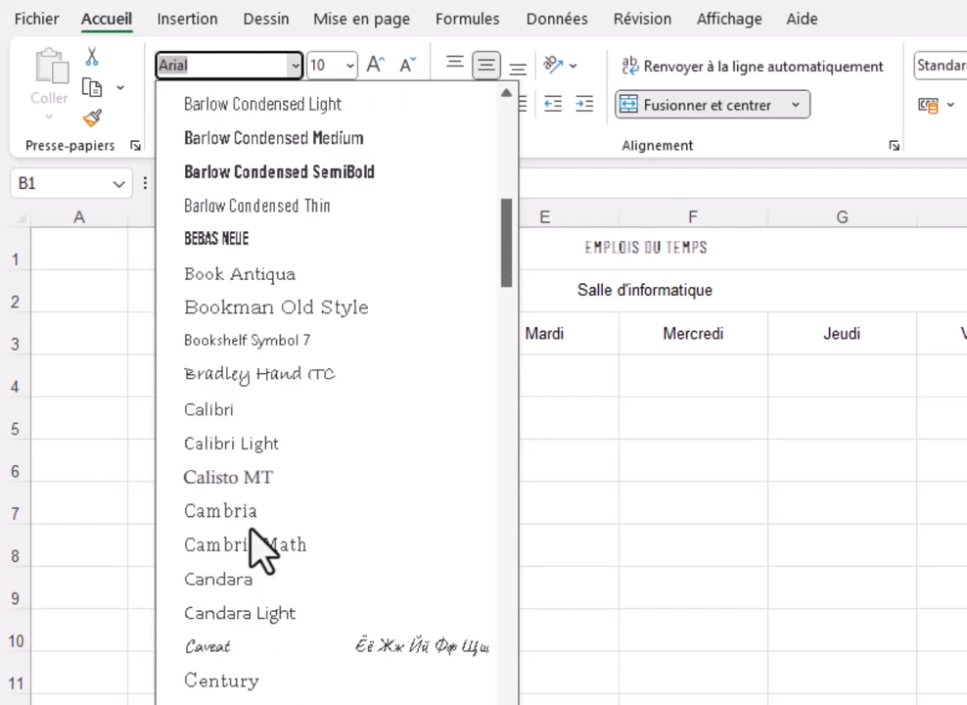
left_click(253, 516)
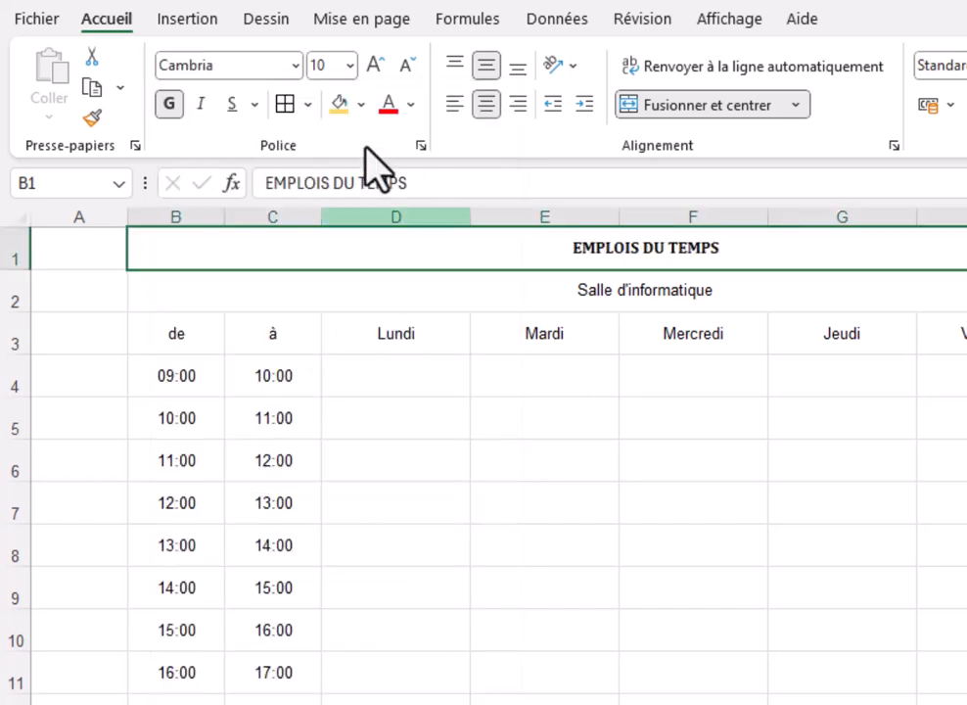
Italicize the title, set its font size to 36, and make row 1 tall enough to show it fully
left_click(201, 104)
left_click(325, 65)
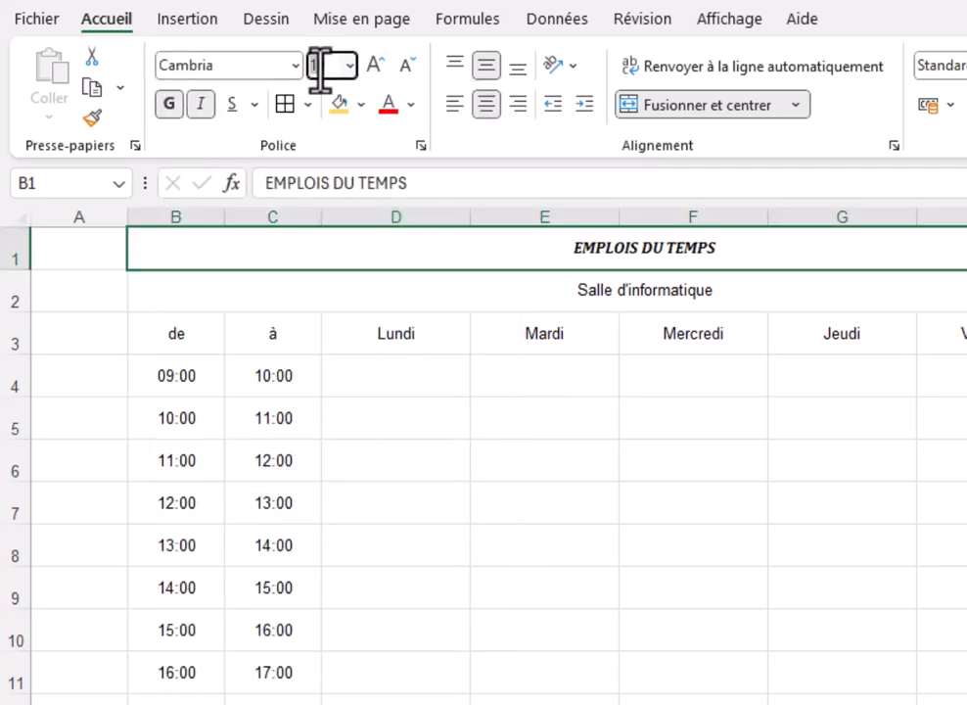
type("36")
key("Return")
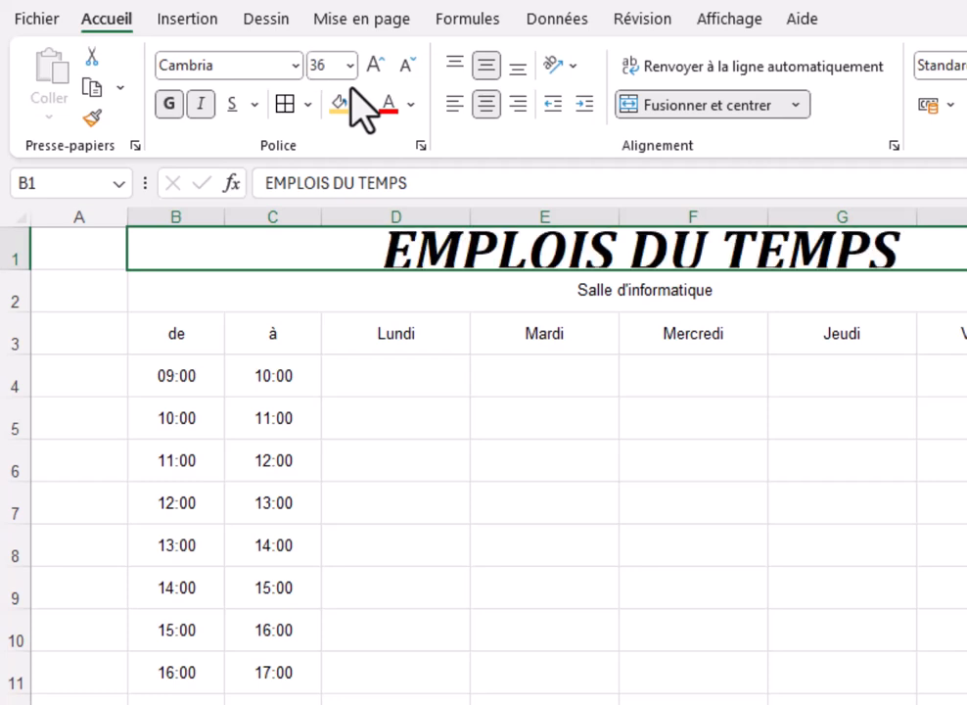
left_click_drag(8, 269, 8, 298)
Format the subtitle "Salle d'informatique" in Cambria, bold and italic
left_click(652, 317)
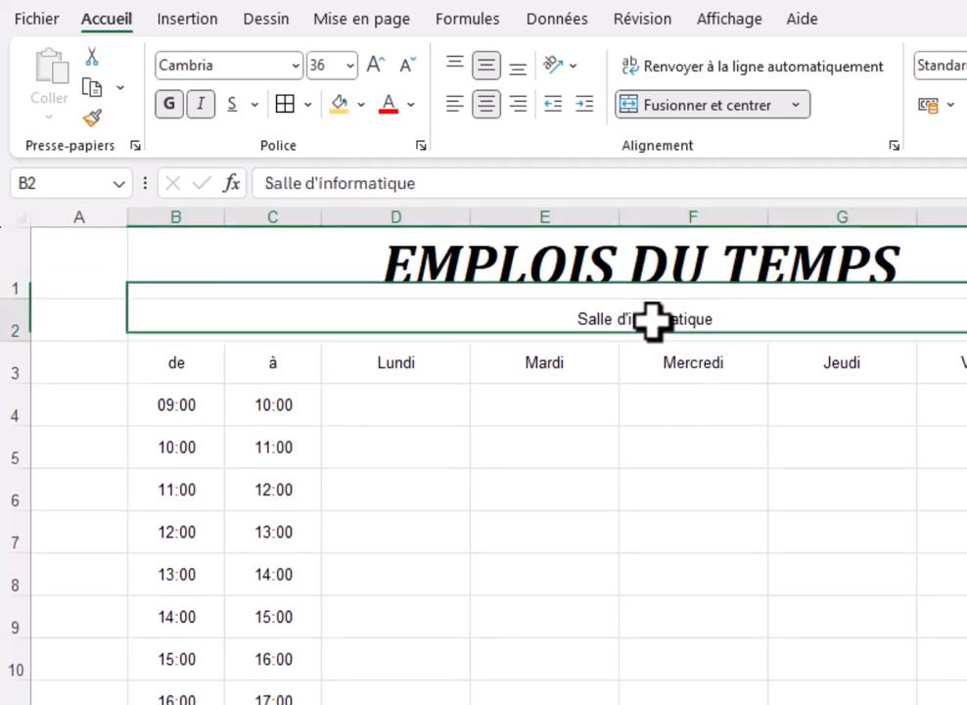
left_click(295, 65)
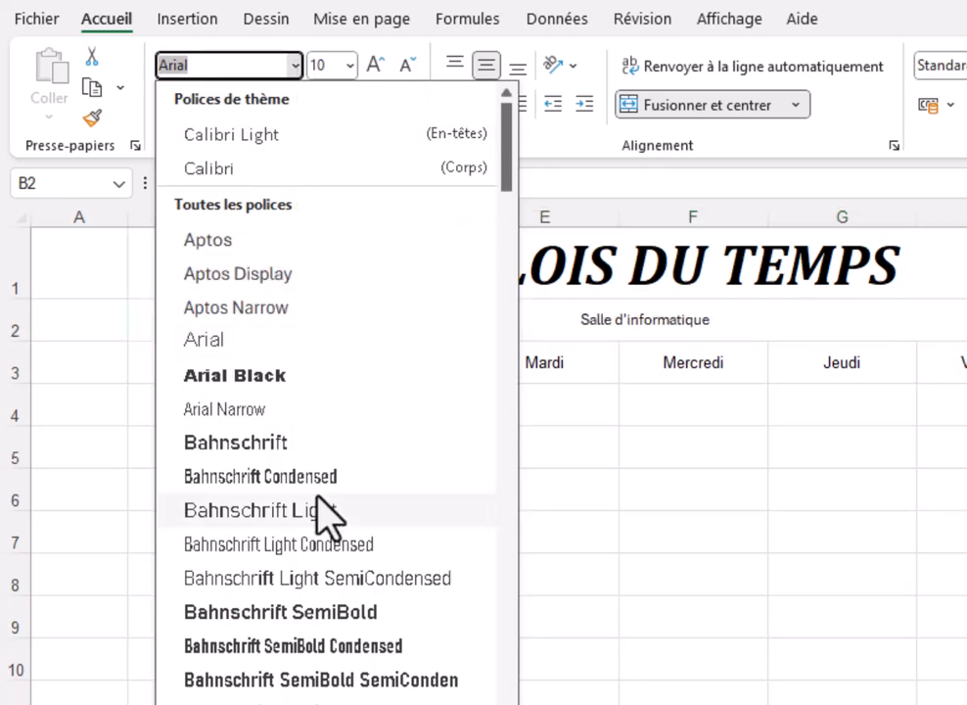
scroll(324, 517, "down", 5)
scroll(324, 518, "down", 6)
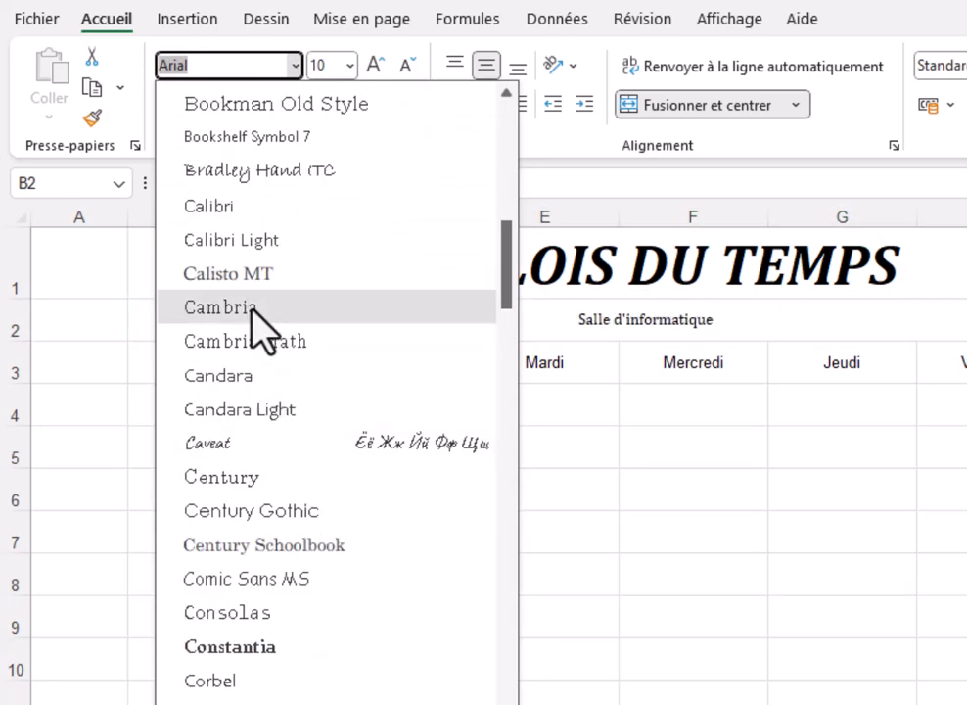
left_click(262, 328)
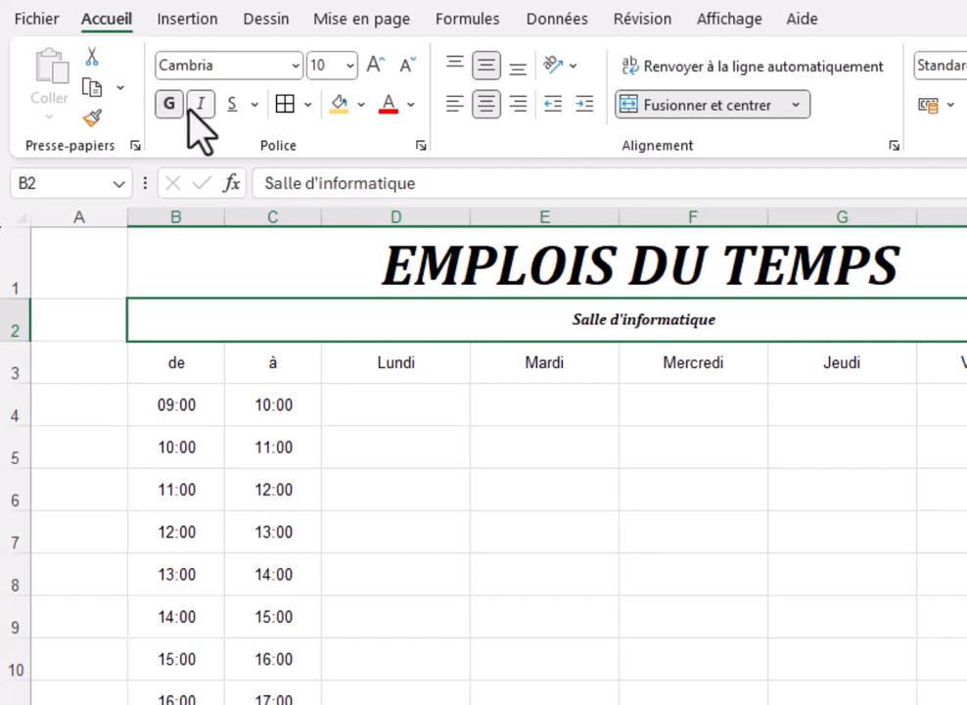
Set the subtitle's font size to 20 and slightly increase the height of row 2
left_click(331, 69)
left_click(314, 65)
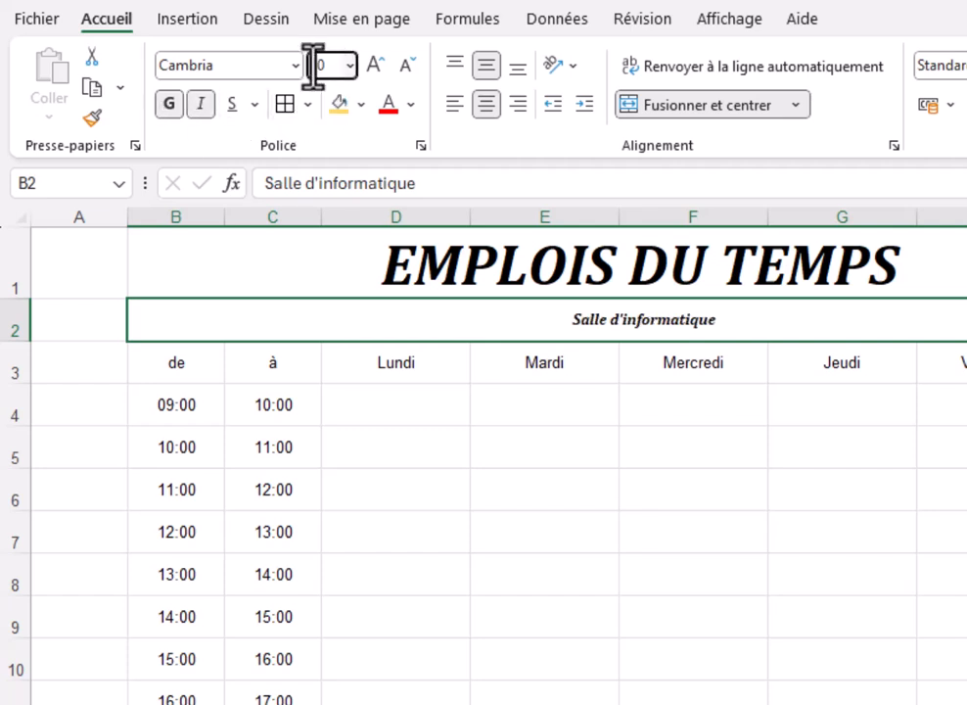
double_click(324, 67)
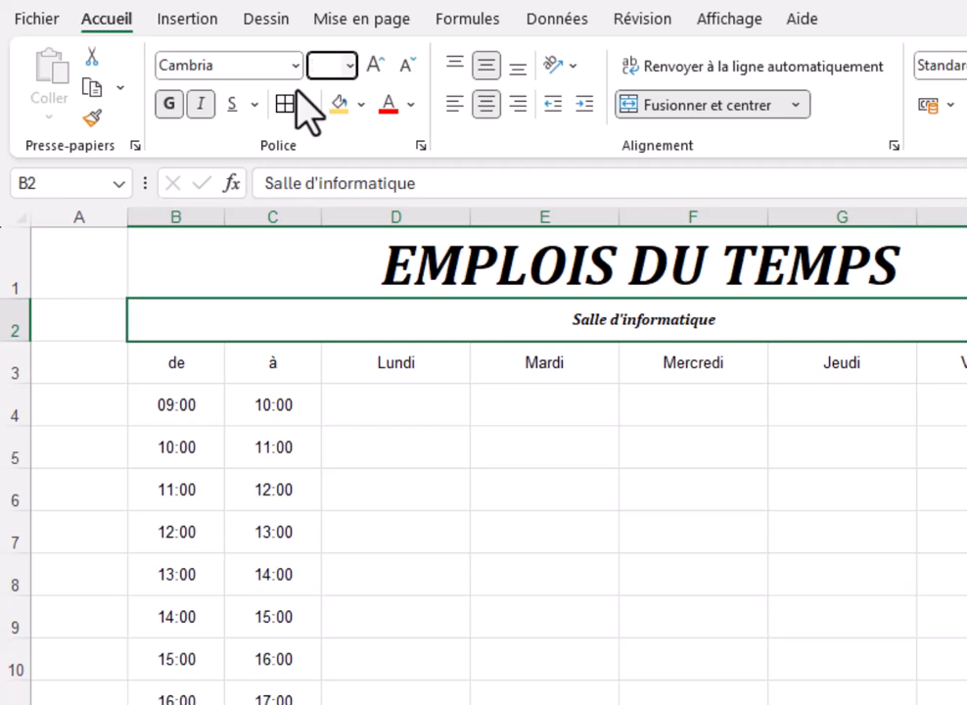
type("20")
key("Return")
left_click_drag(25, 345, 23, 349)
left_click(458, 501)
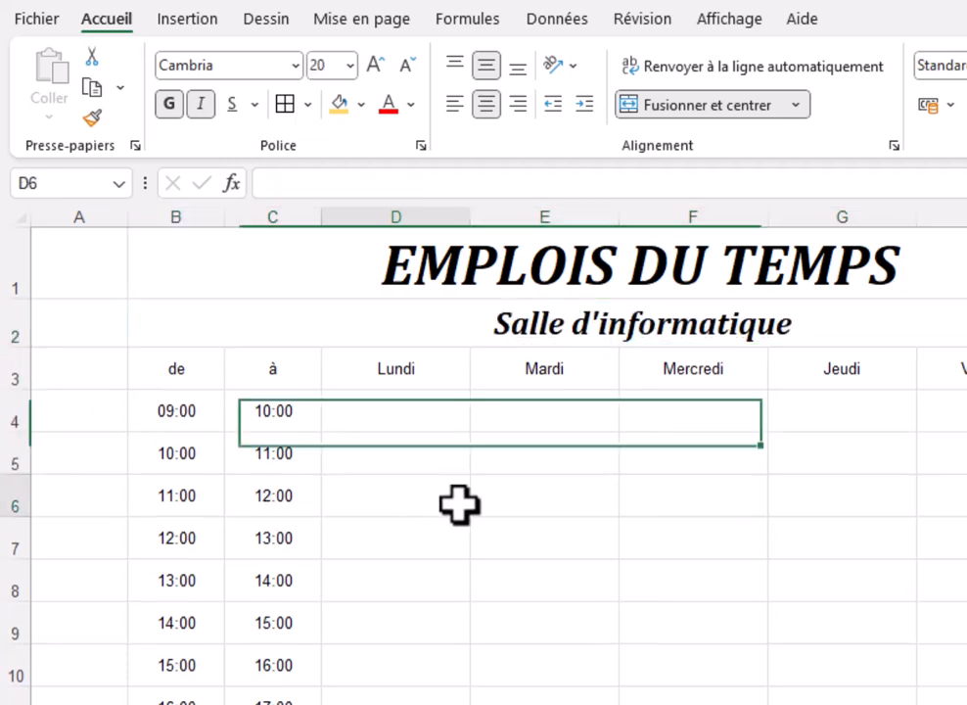
Make the row 3 headers from "de" through "Vendredi" bold
left_click(179, 369)
left_click_drag(175, 371, 954, 368)
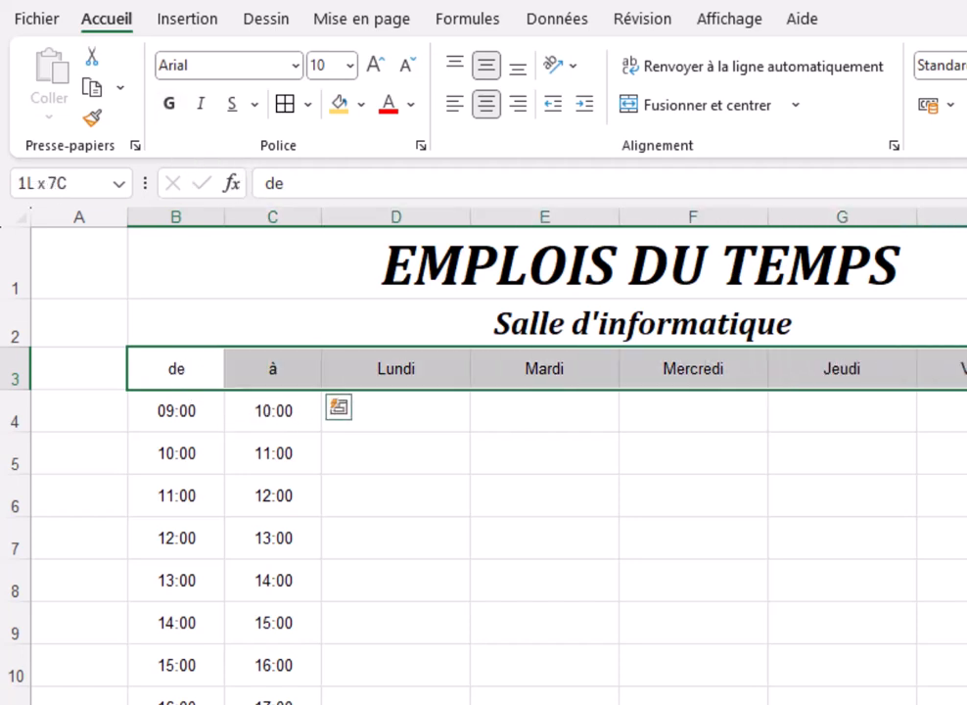
left_click(168, 103)
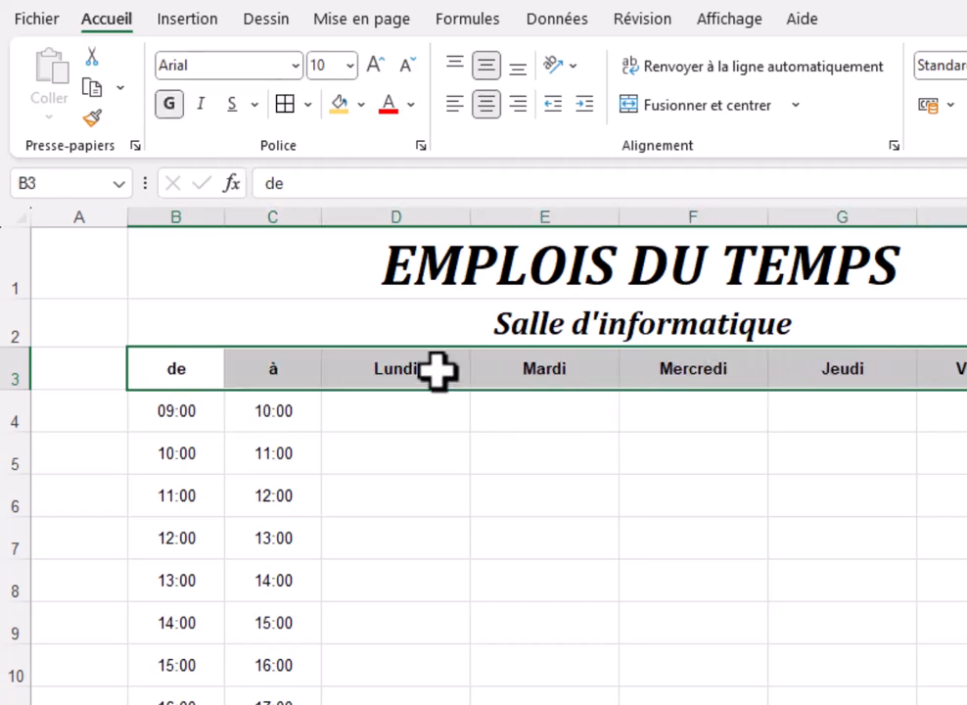
Rotate the weekday names in row 3 diagonally counterclockwise and increase the row's height to about one and a third times
left_click(400, 371)
left_click_drag(388, 371, 954, 370)
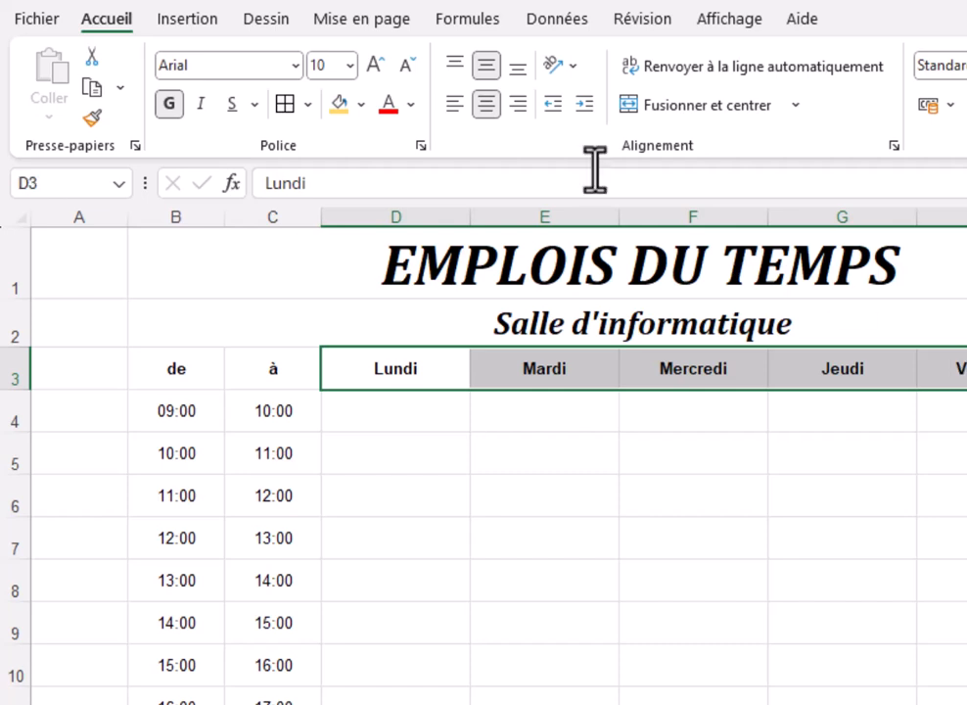
left_click(571, 67)
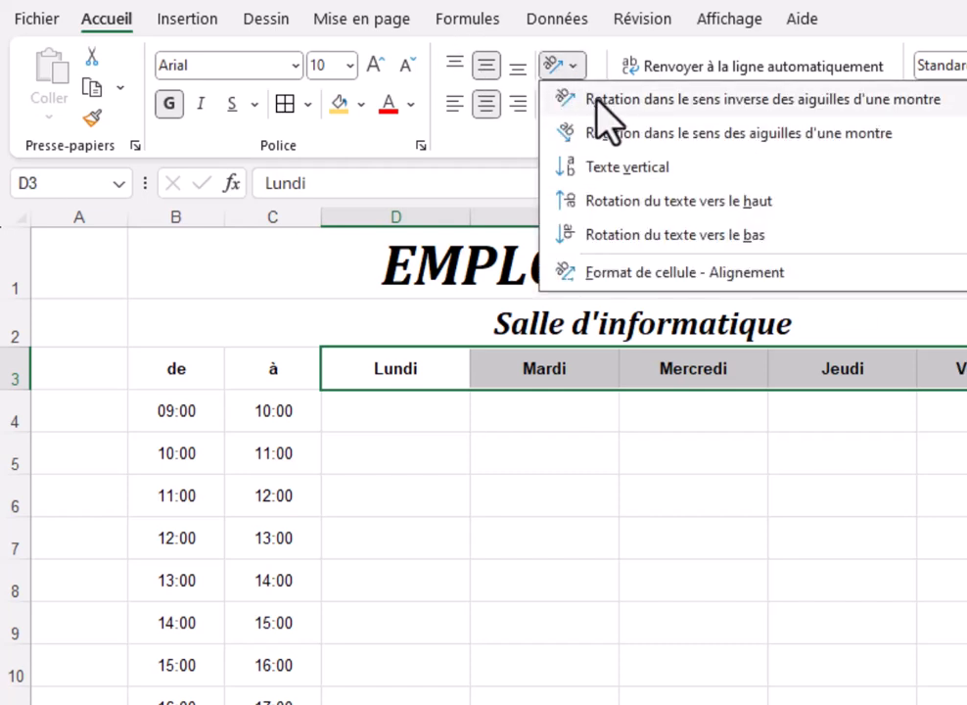
left_click(599, 101)
left_click_drag(19, 391, 17, 403)
left_click(570, 555)
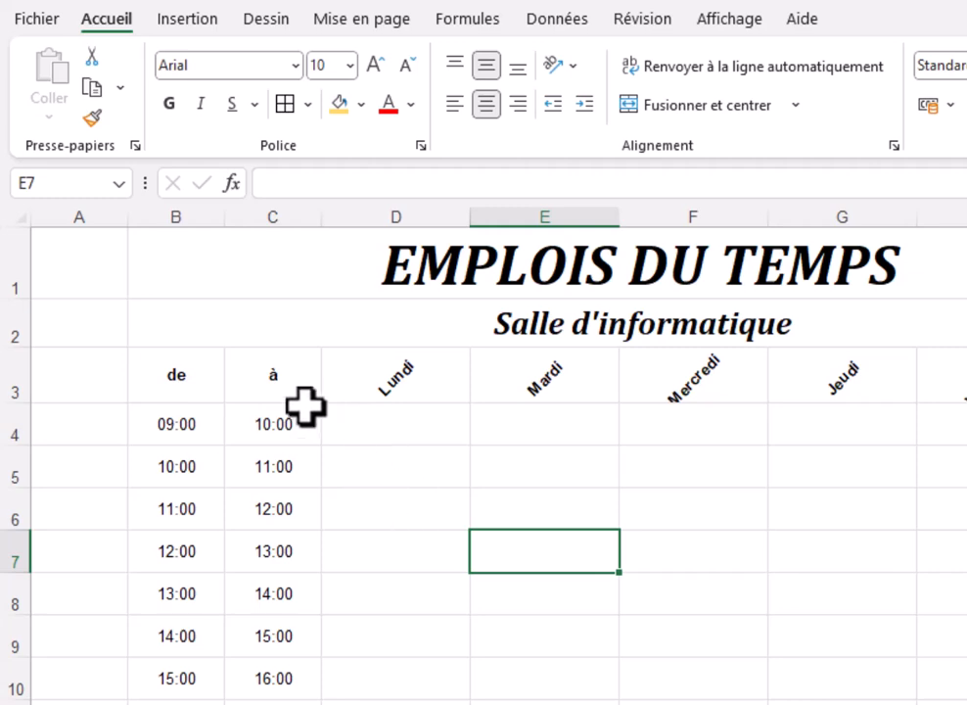
Apply thick outside borders around the whole timetable range B1:I13
left_click_drag(213, 254, 966, 576)
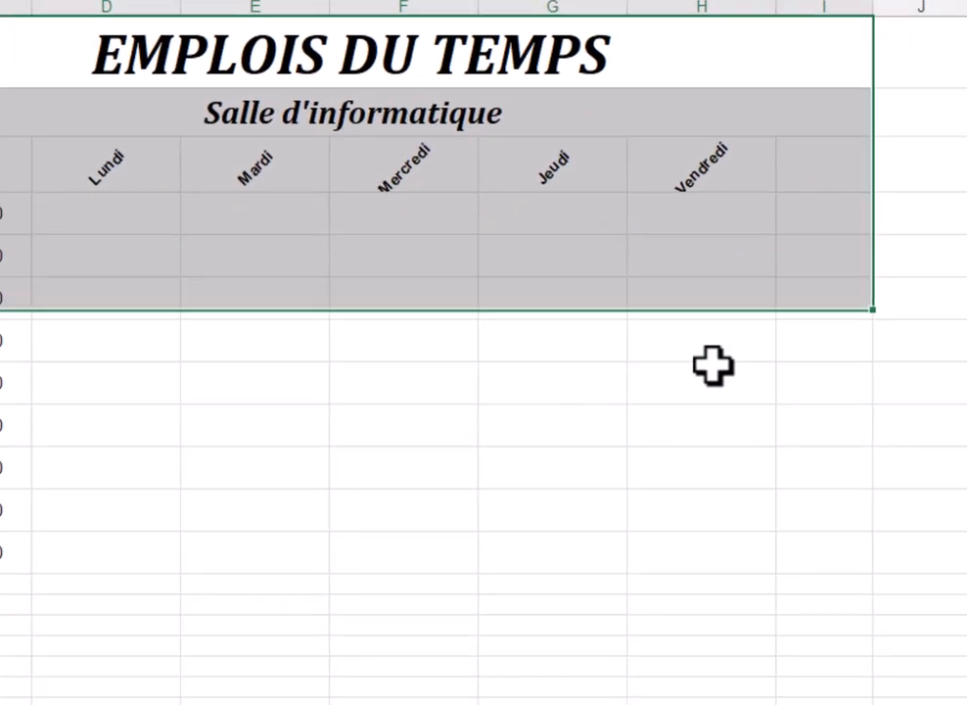
left_click_drag(712, 365, 692, 558)
left_click_drag(464, 393, 464, 417)
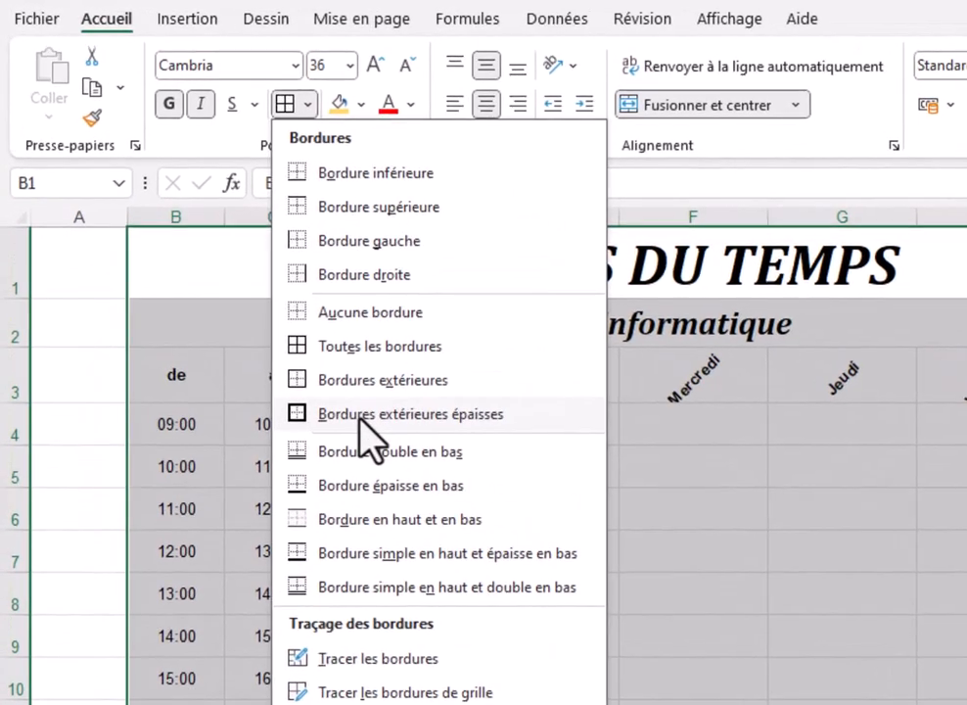
left_click(238, 248)
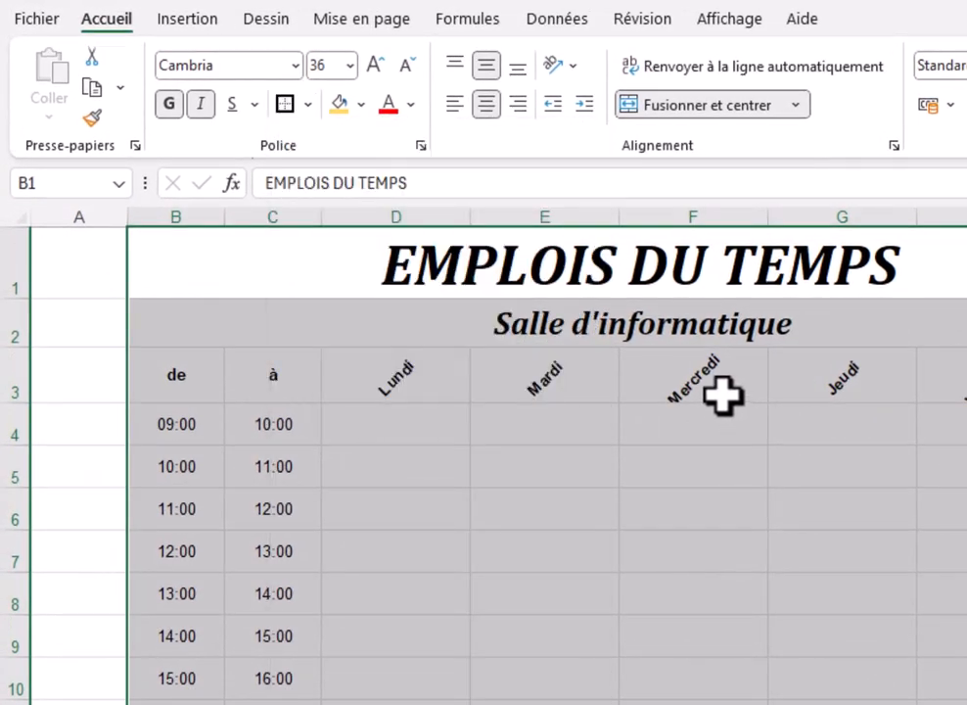
left_click(722, 395)
Apply thick outside borders around the title and subtitle block B1:I2
left_click_drag(198, 256, 224, 323)
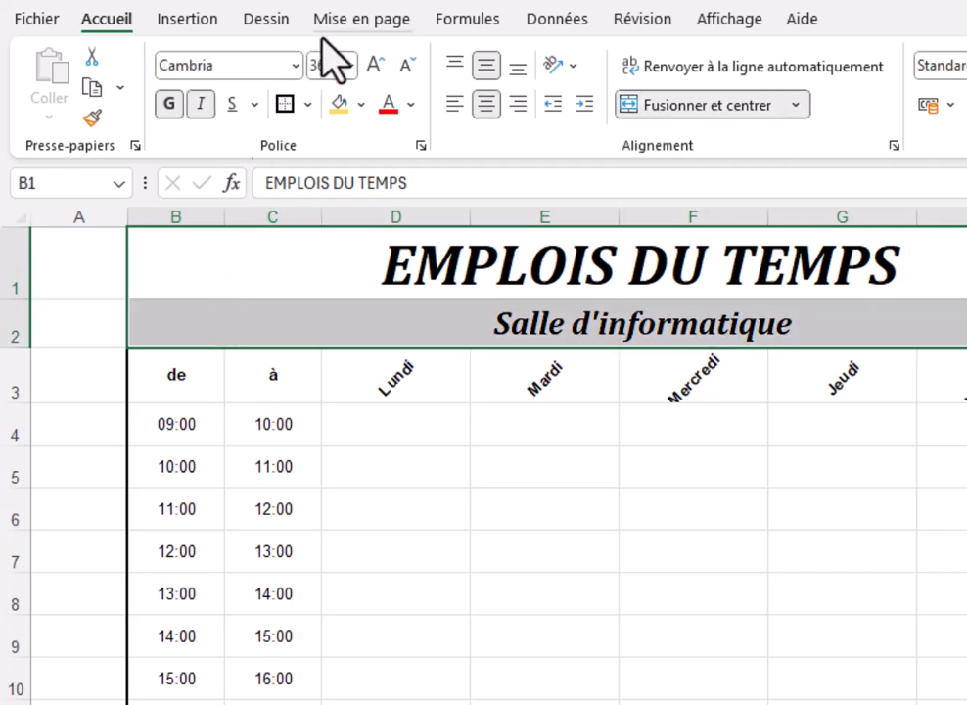
left_click(306, 104)
left_click(287, 106)
left_click(642, 482)
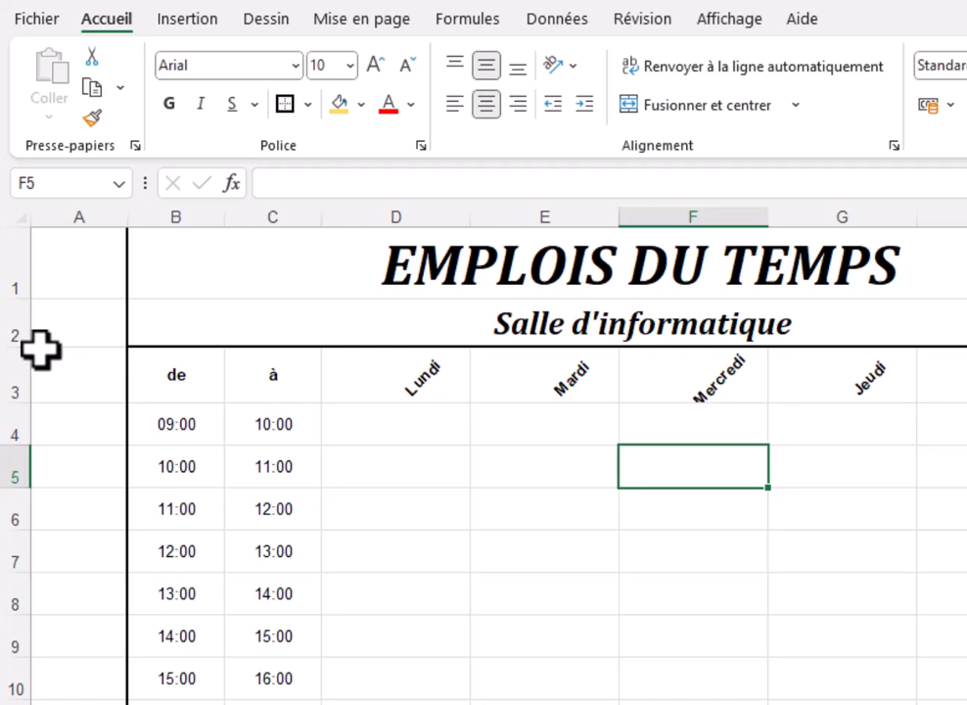
left_click(384, 423)
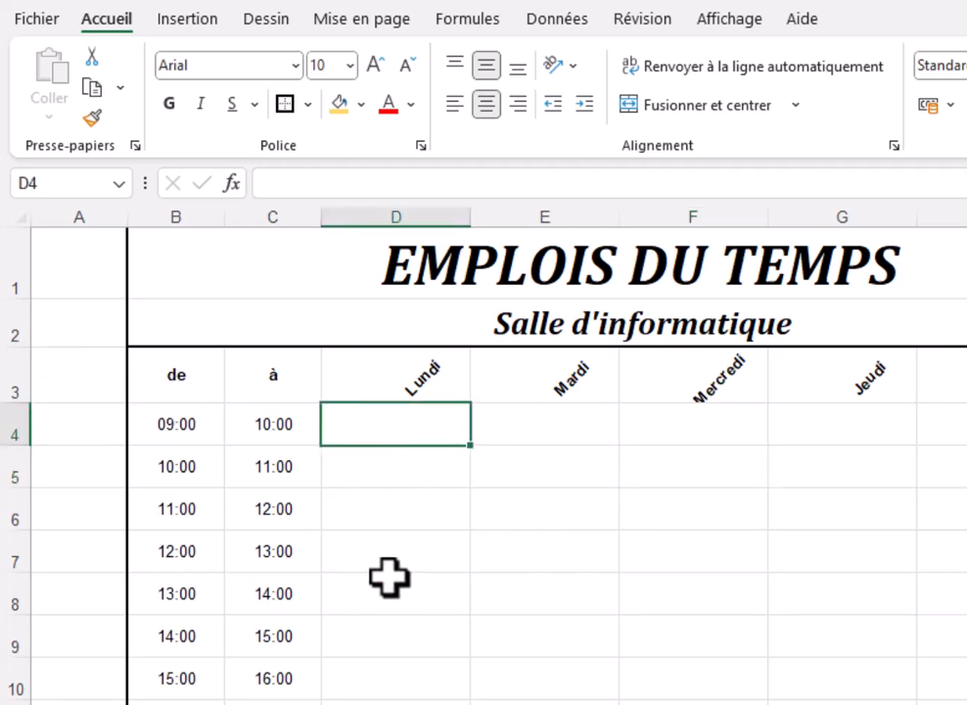
Fill the timetable's frame (header row 3, time columns B:C, row 13 and column I) with a medium-light shade of theme blue Accentuation5
left_click_drag(176, 370, 966, 386)
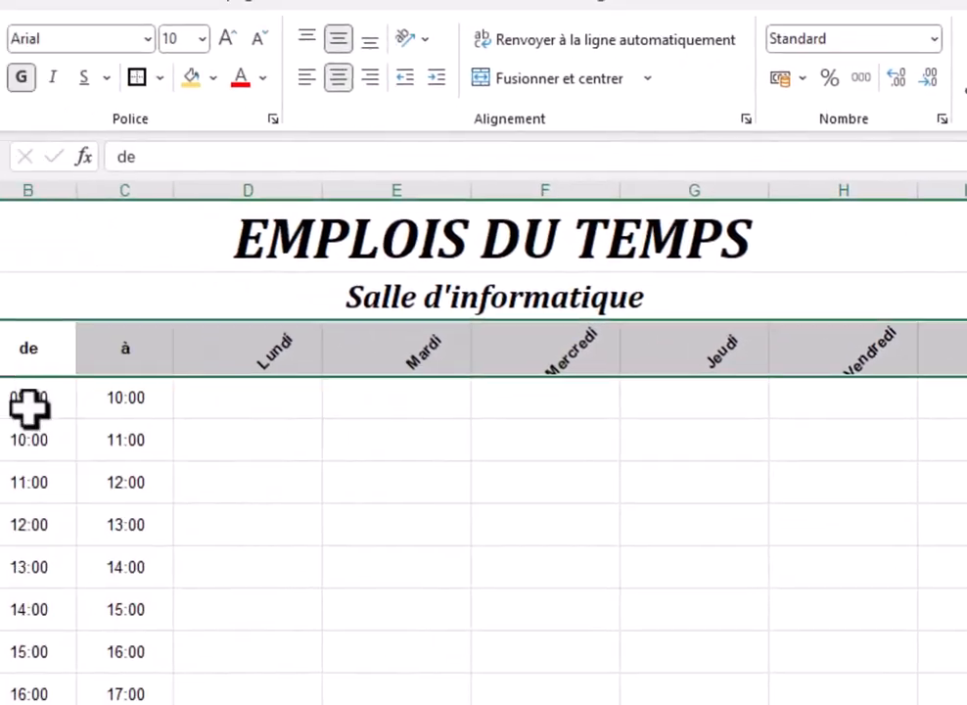
left_click_drag(179, 425, 256, 371)
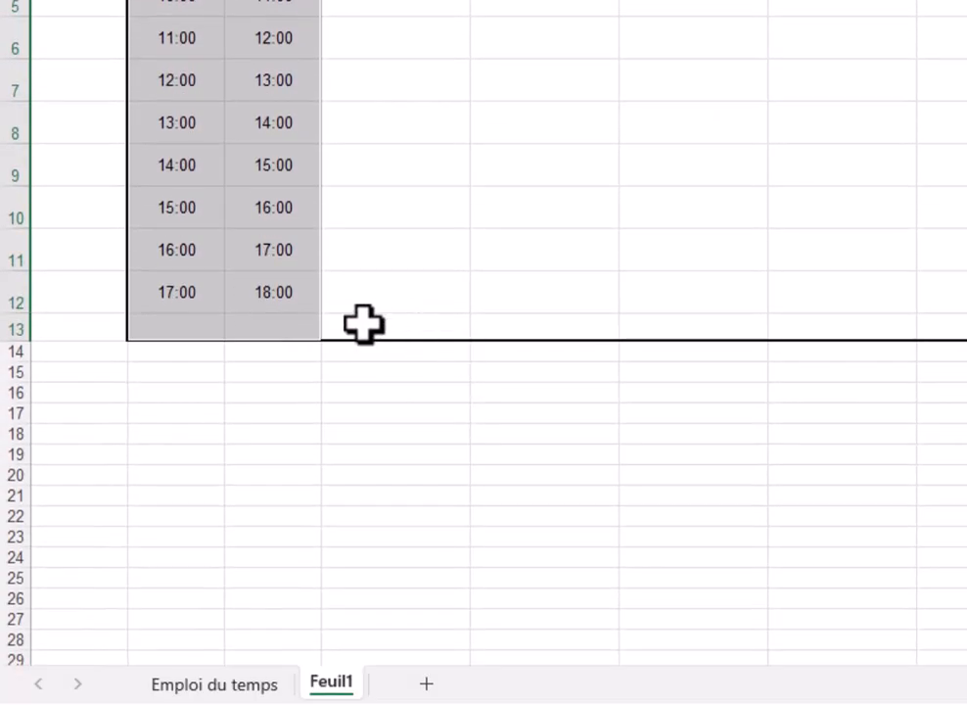
left_click_drag(366, 326, 613, 326)
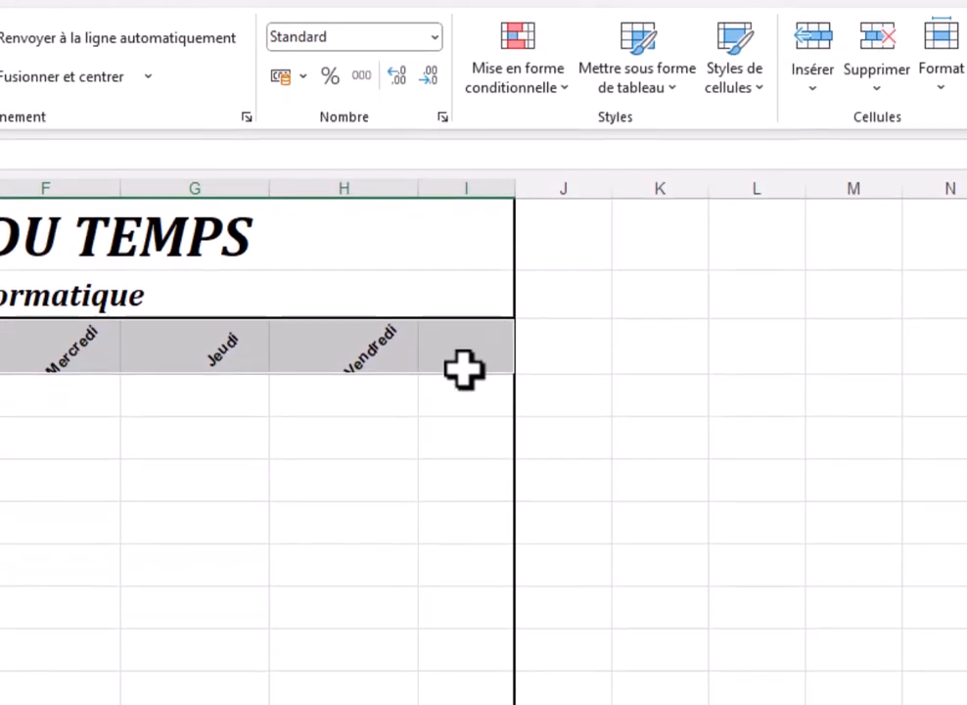
left_click_drag(464, 159, 460, 205)
left_click_drag(460, 376, 438, 671)
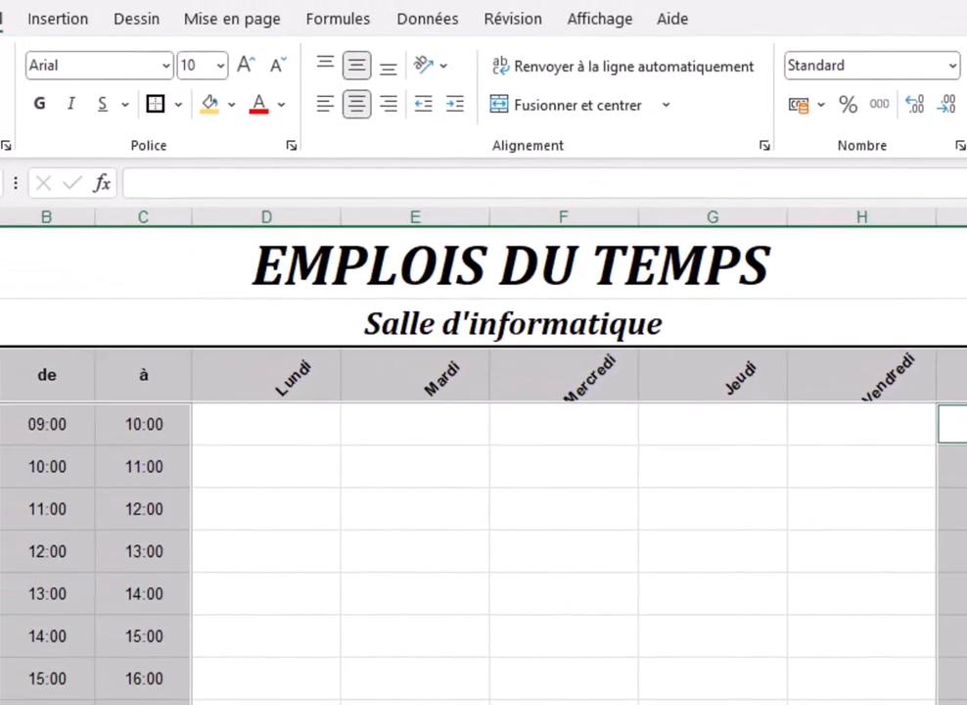
left_click(231, 103)
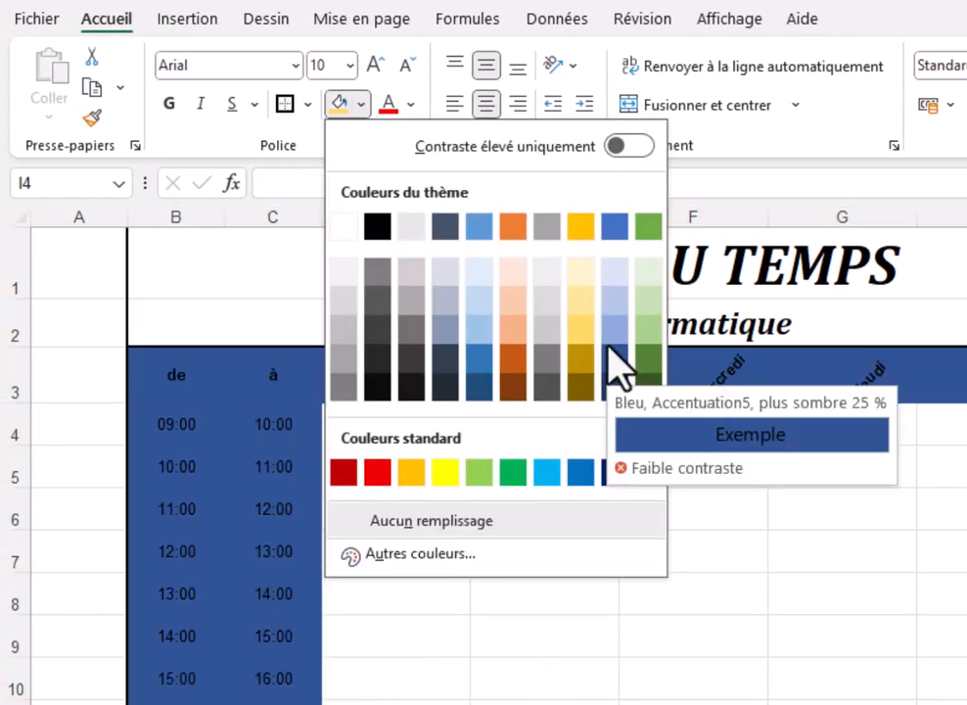
left_click(614, 355)
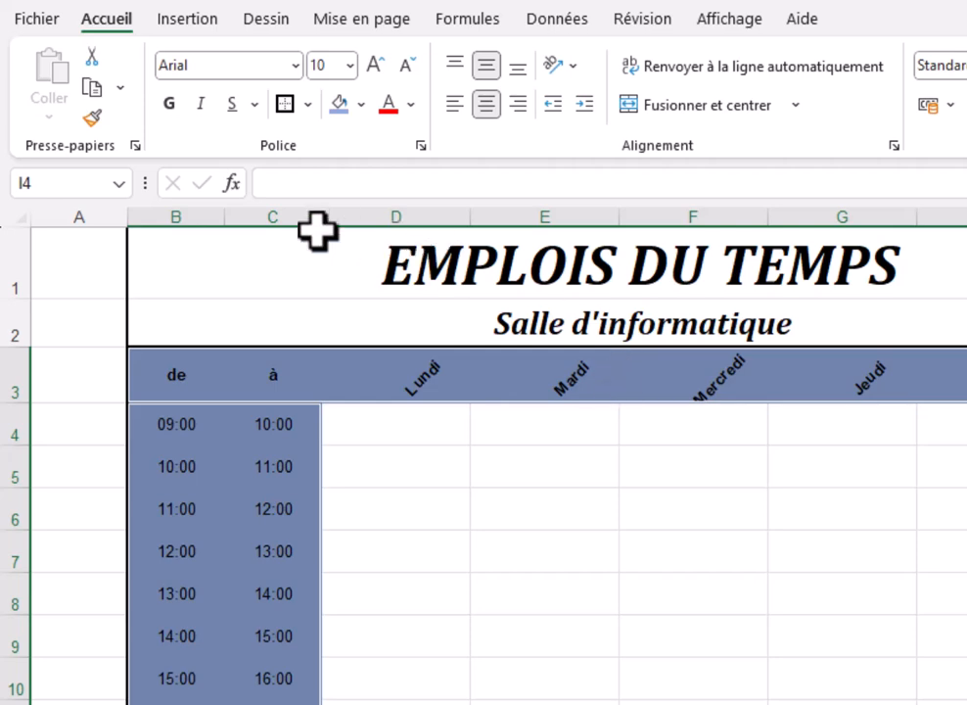
Fill the title and subtitle block B1:I2 with the lightest shade of theme blue Accentuation5
left_click_drag(210, 244, 833, 306)
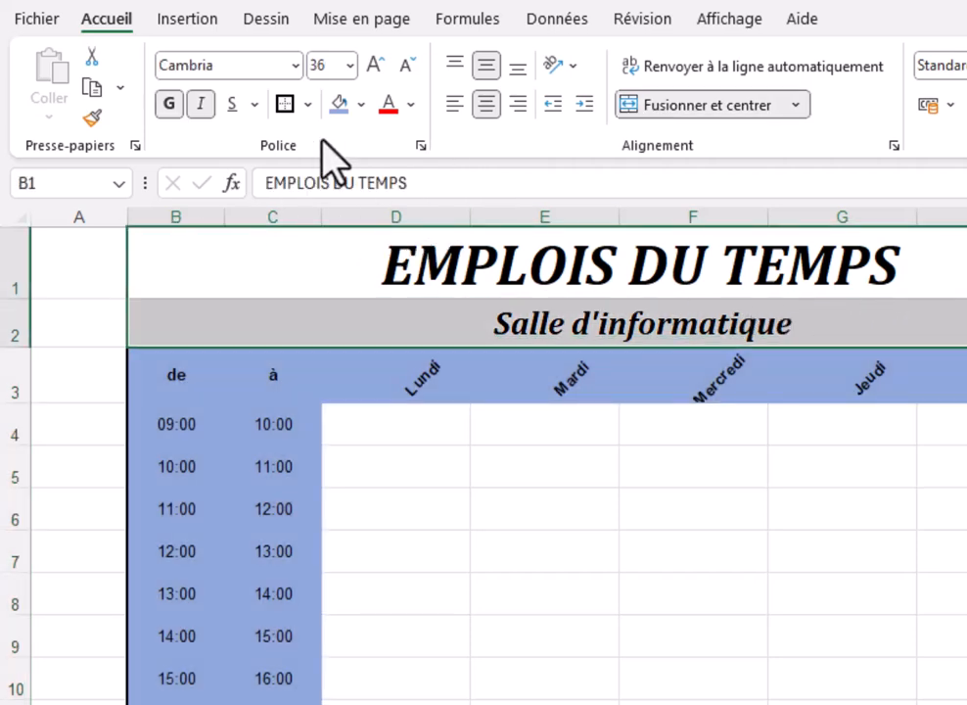
left_click(362, 104)
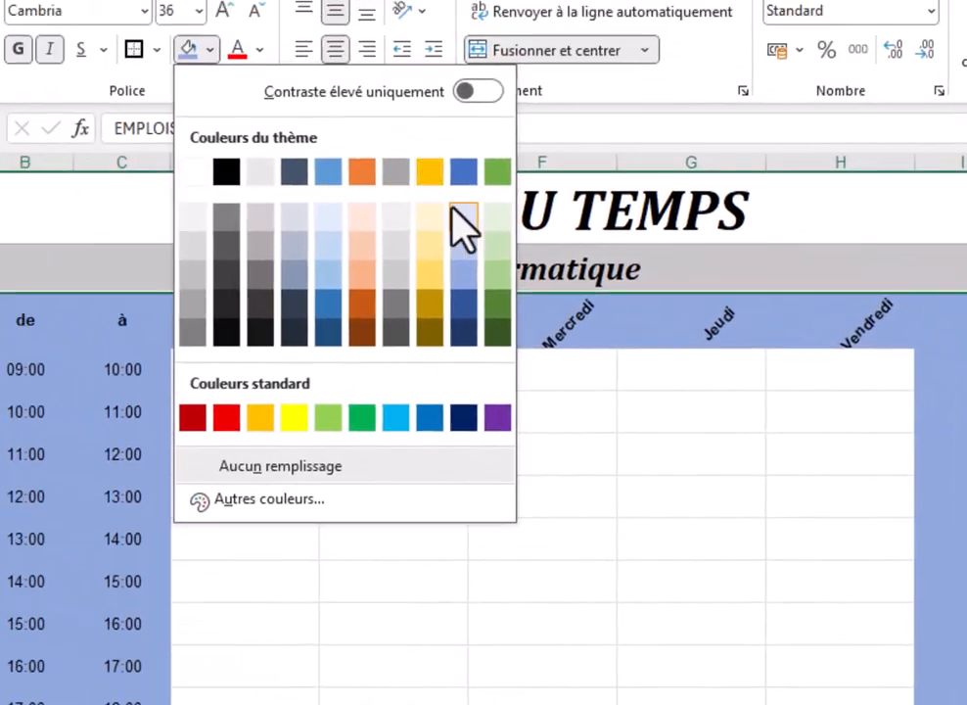
left_click(112, 88)
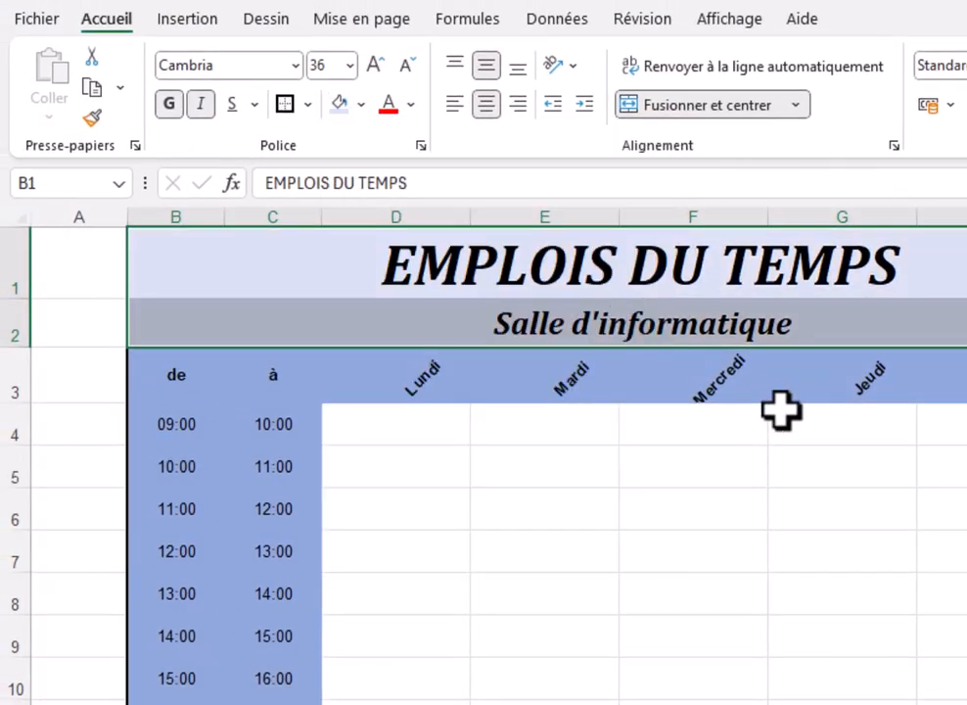
left_click(345, 399)
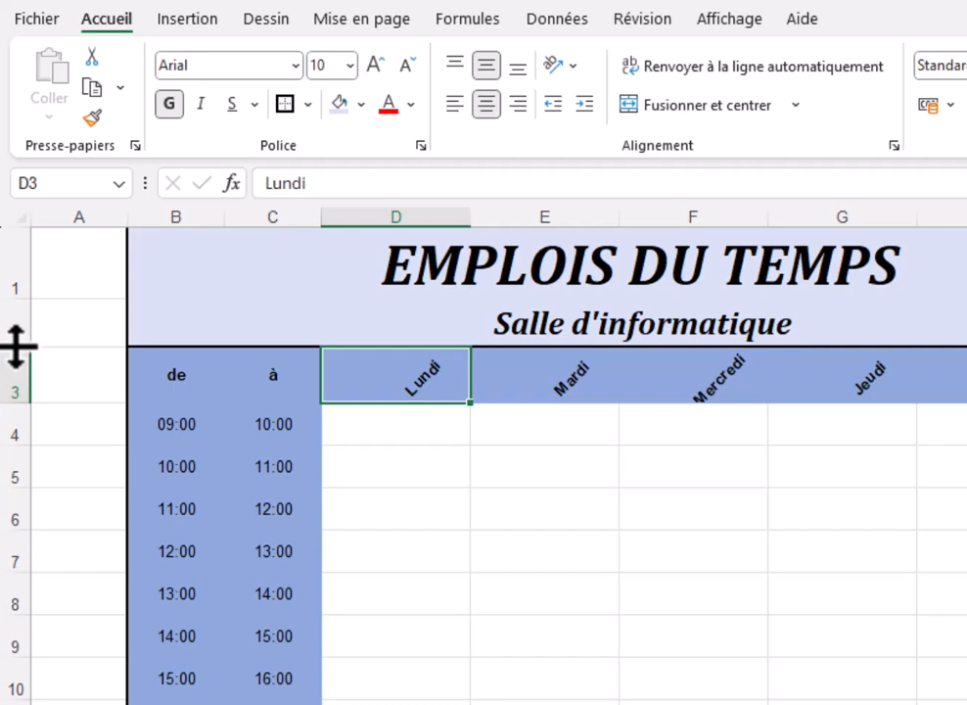
Slightly increase the heights of subtitle row 2 and header row 3, and make the hour rows 4 to 12 uniformly taller
left_click_drag(16, 347, 15, 352)
left_click_drag(14, 409, 15, 410)
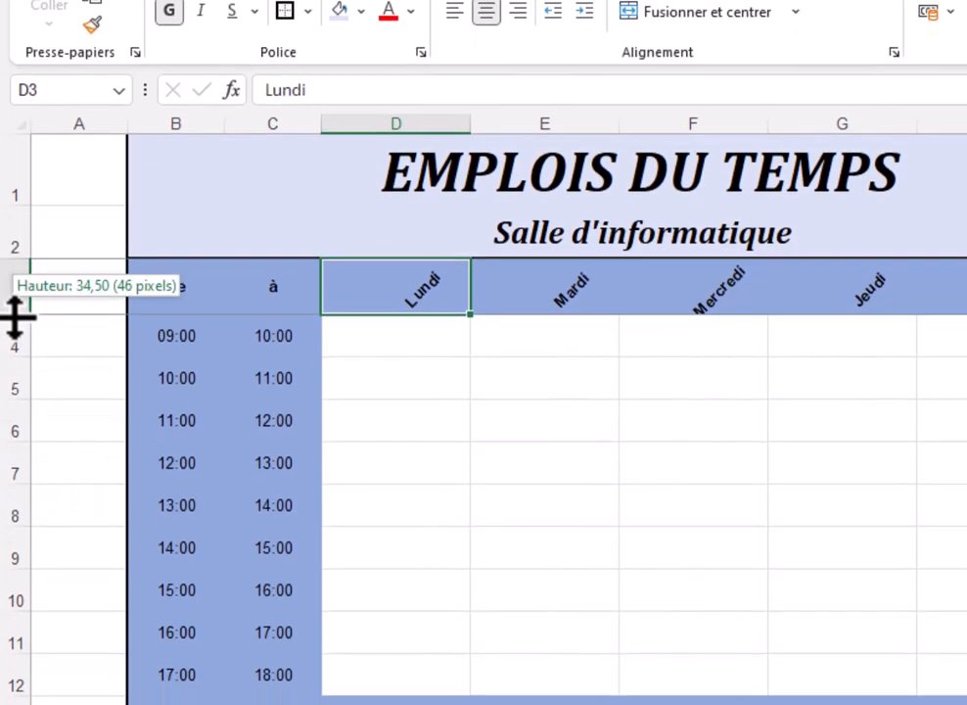
left_click_drag(15, 314, 36, 684)
left_click(428, 354)
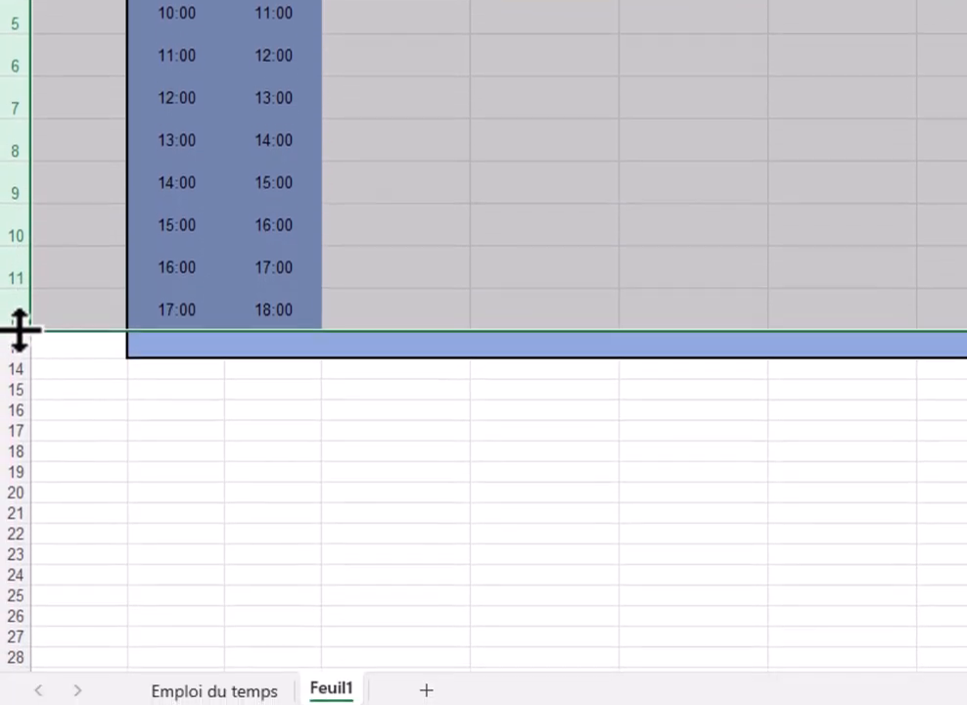
left_click_drag(18, 577, 18, 592)
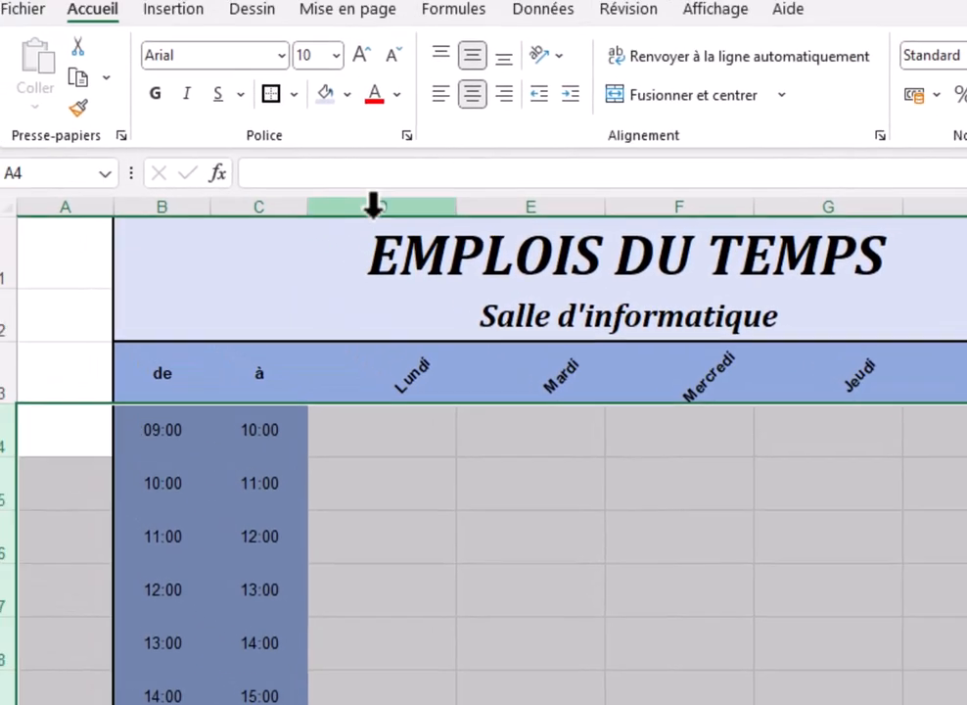
Widen the weekday columns D to H equally so the timetable cells have more room
left_click(301, 22)
left_click_drag(396, 215, 966, 218)
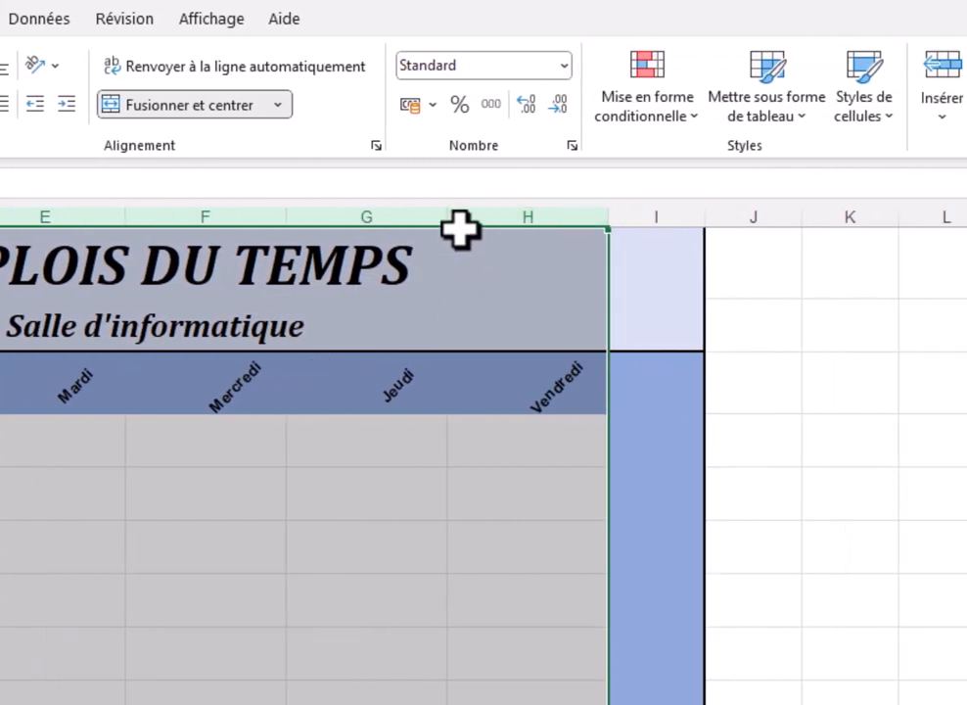
left_click_drag(447, 218, 479, 217)
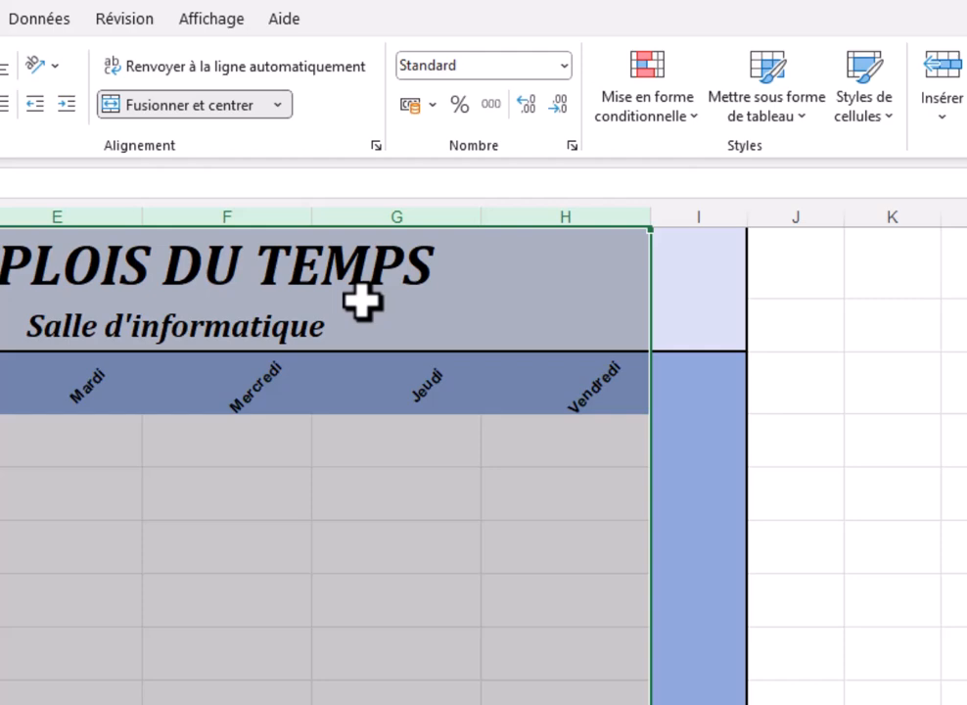
left_click(95, 557)
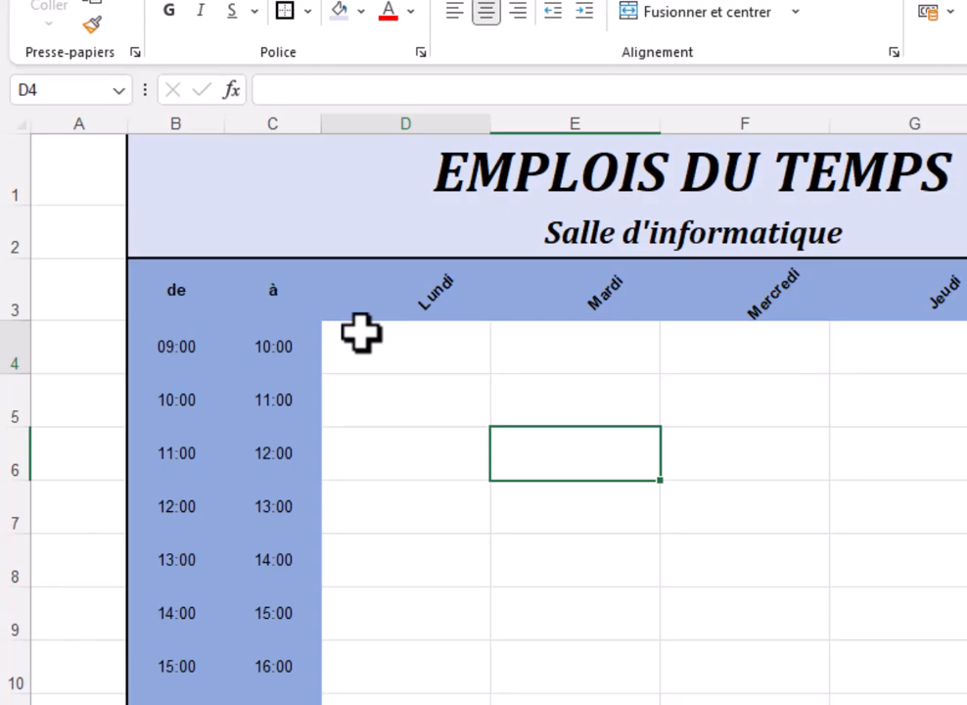
Give the timetable grid D4:H12 a medium solid outline and finely dotted inside borders
left_click_drag(356, 328, 557, 385)
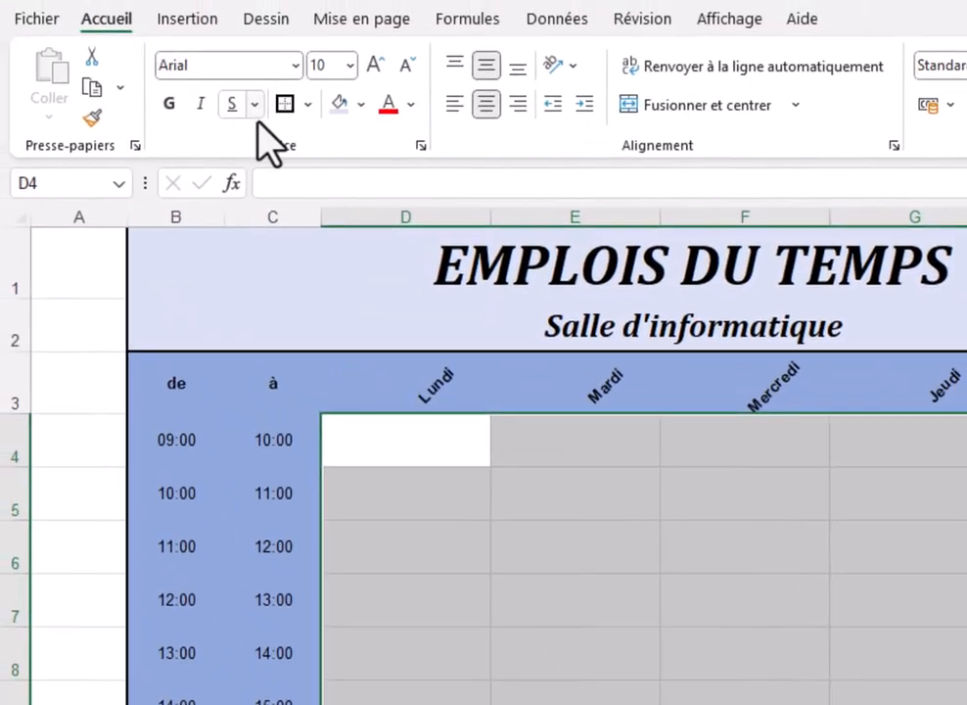
left_click(310, 105)
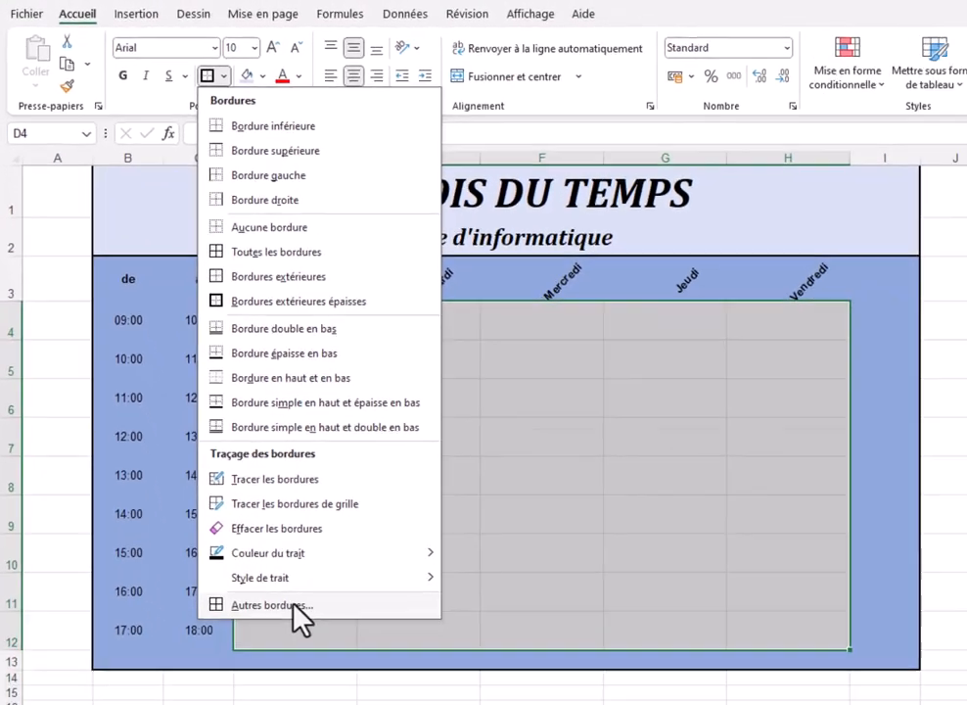
left_click(294, 604)
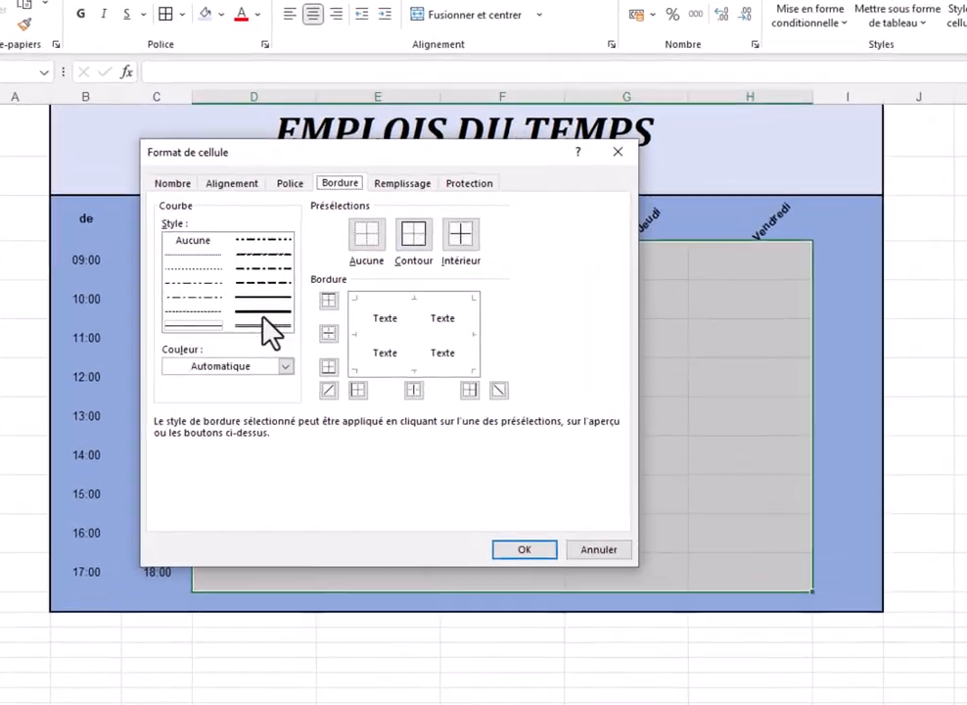
left_click(251, 294)
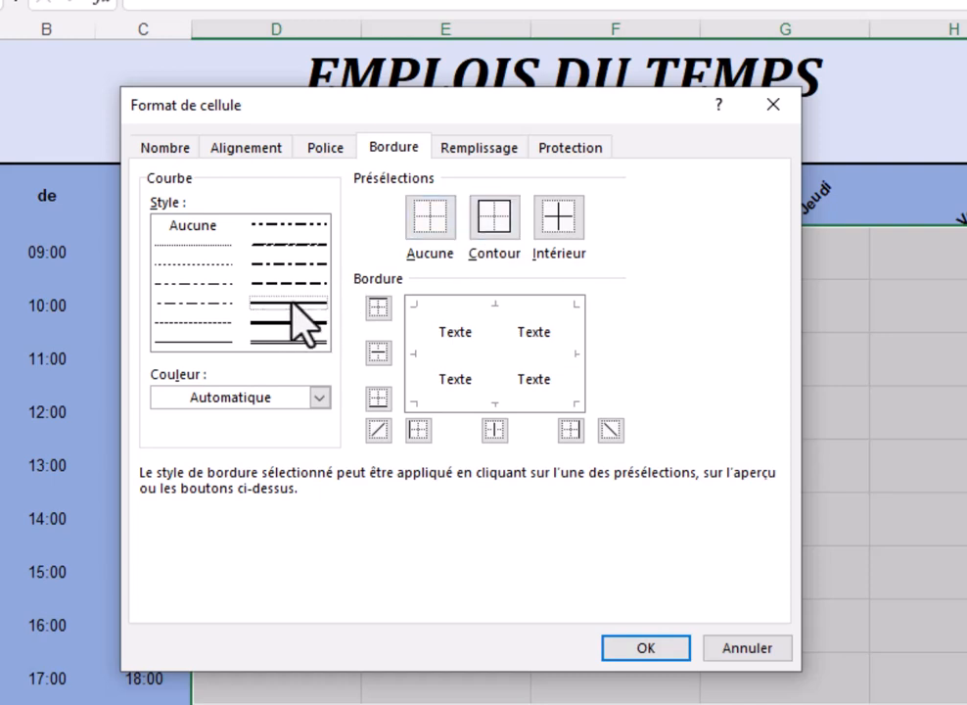
left_click(494, 219)
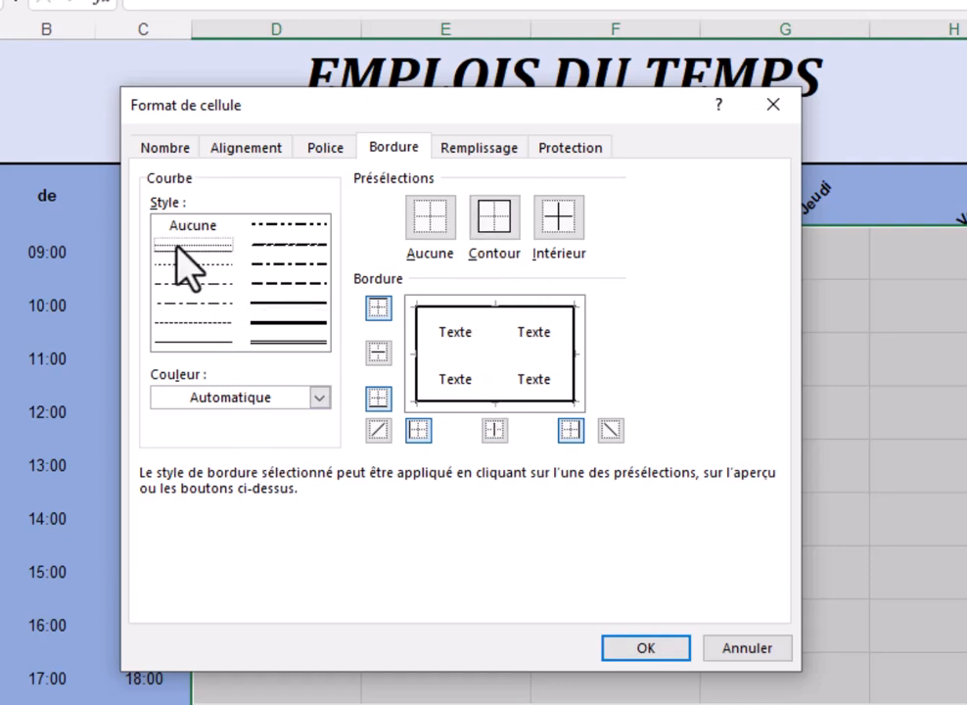
left_click(556, 219)
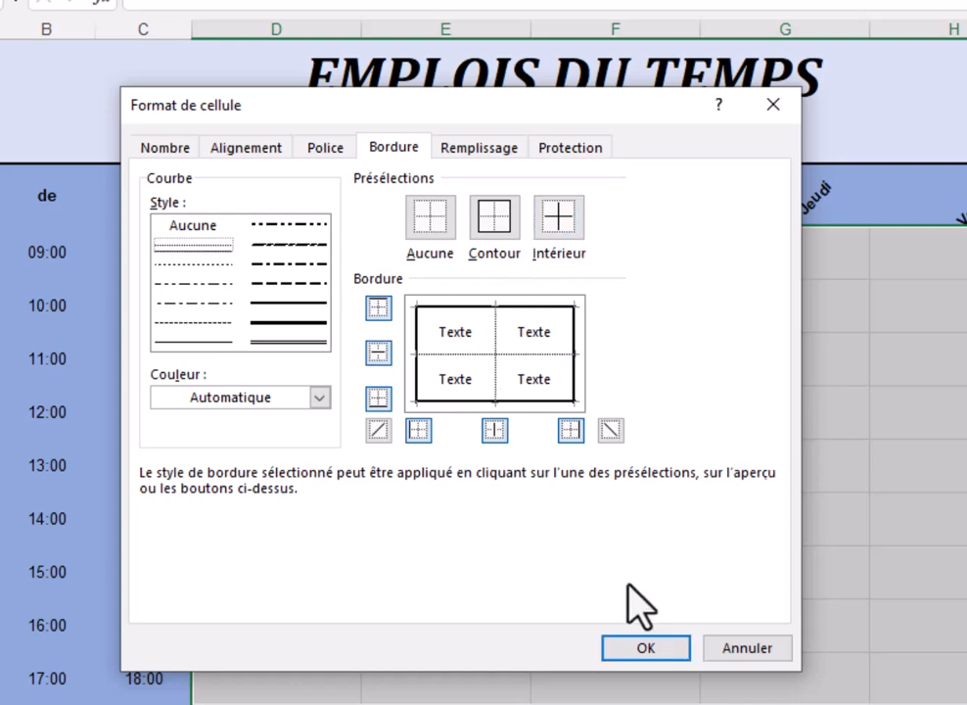
left_click(680, 650)
left_click(395, 343)
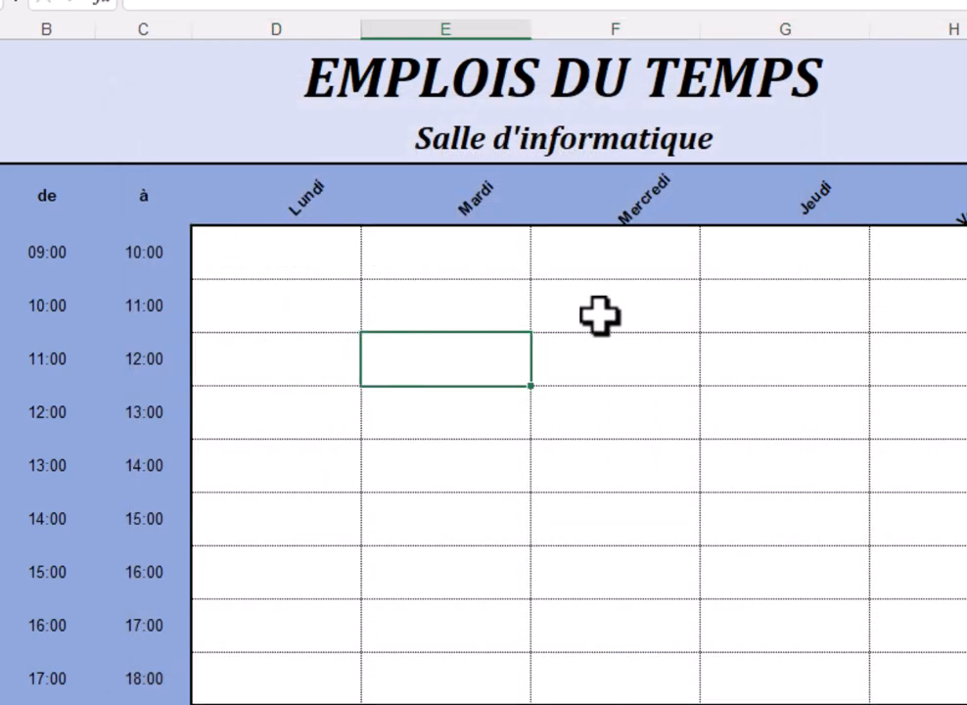
Cross out the 13:00–14:00 cells D8:H8 and the Wednesday 14:00–15:00 cell F9 with a rising diagonal border
scroll(385, 379, "down", 1)
scroll(385, 379, "up", 1)
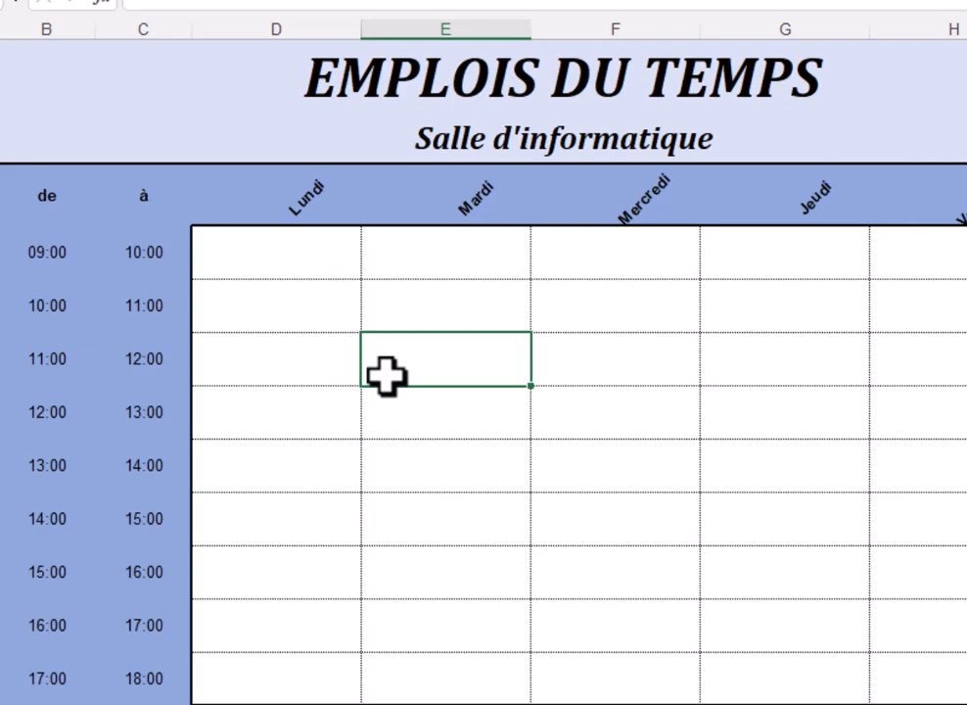
left_click(268, 263)
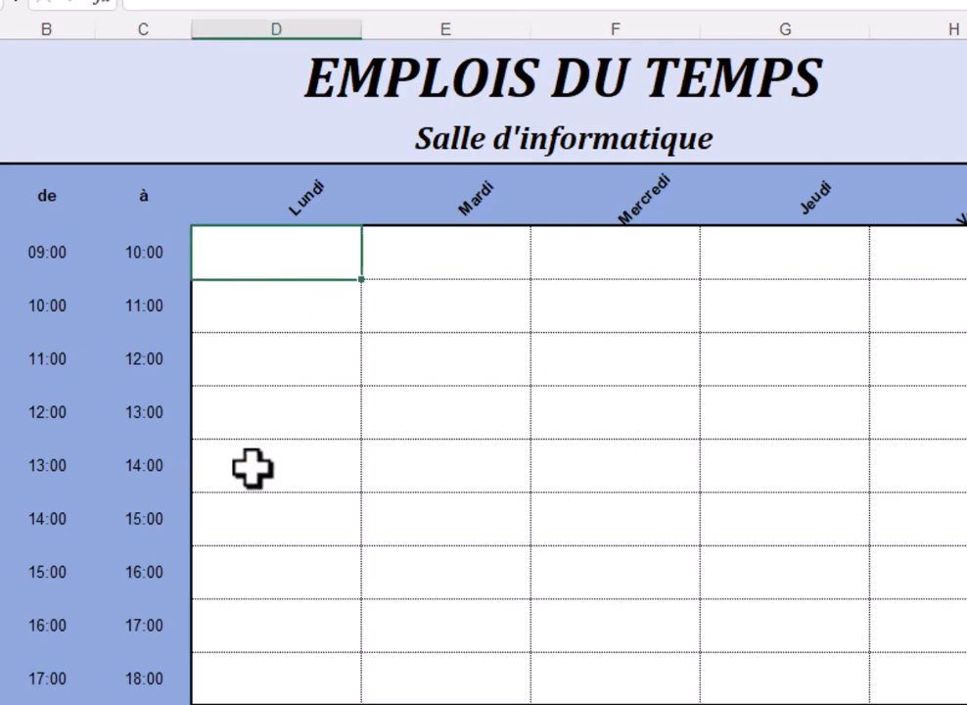
left_click_drag(253, 468, 888, 478)
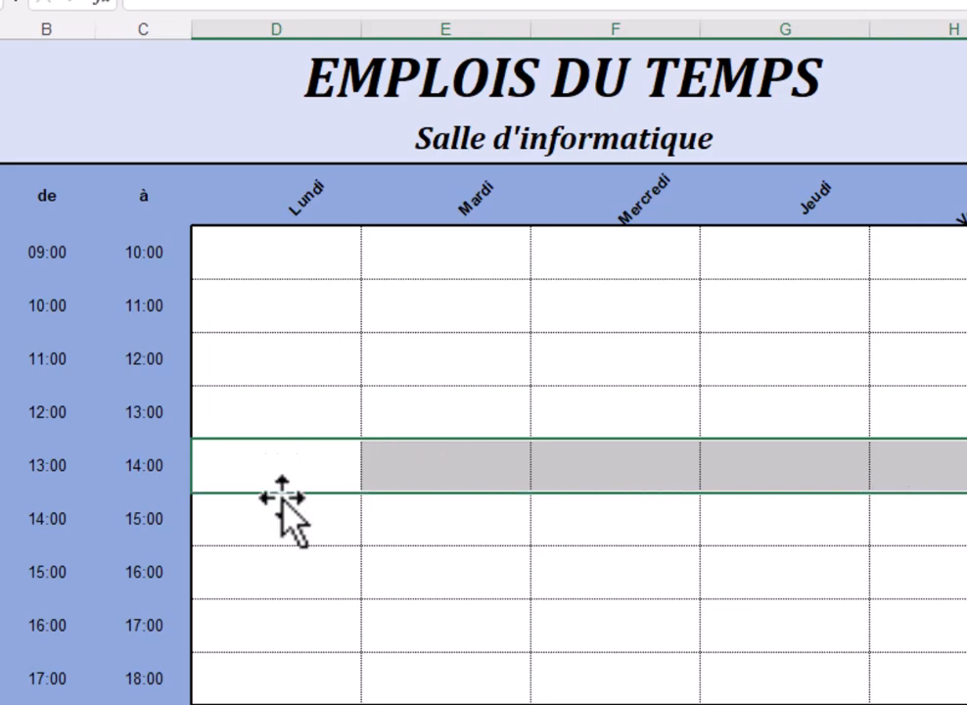
left_click(627, 527)
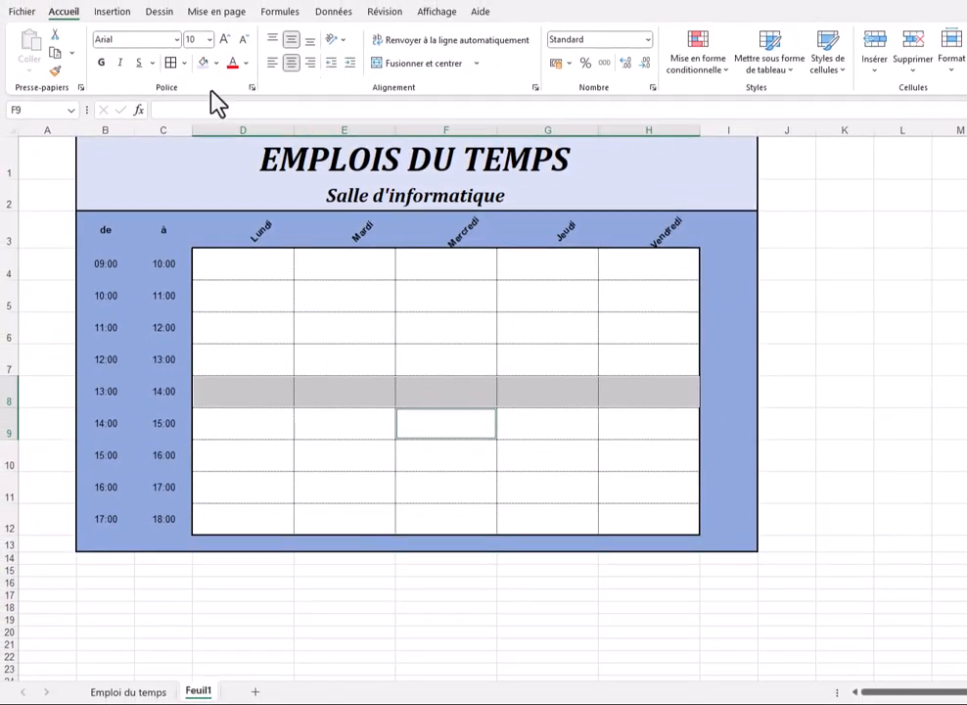
left_click(184, 63)
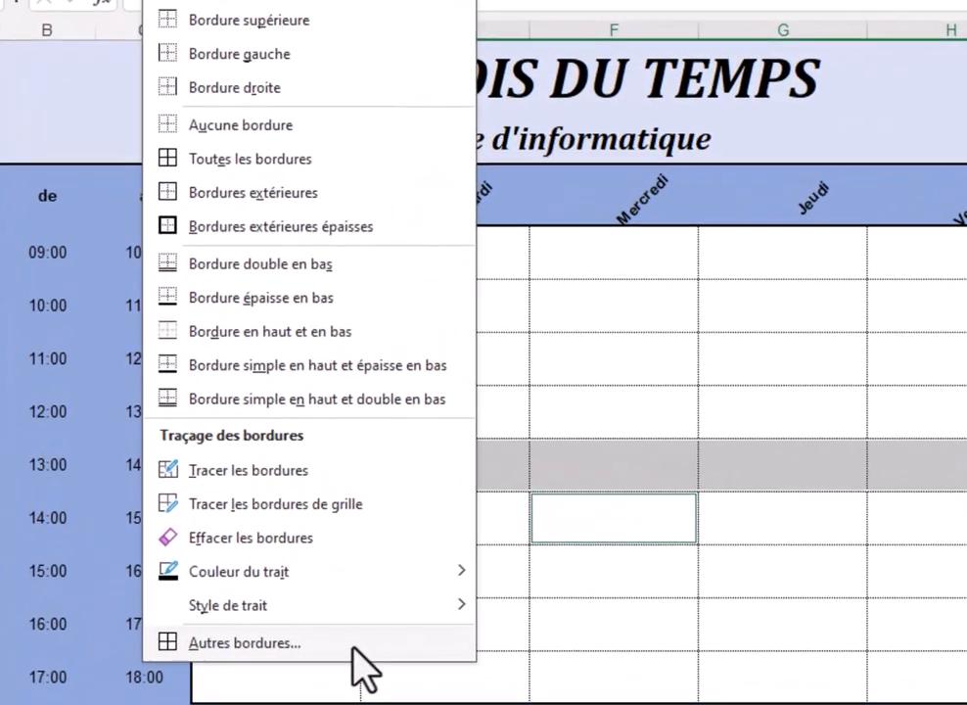
left_click(299, 502)
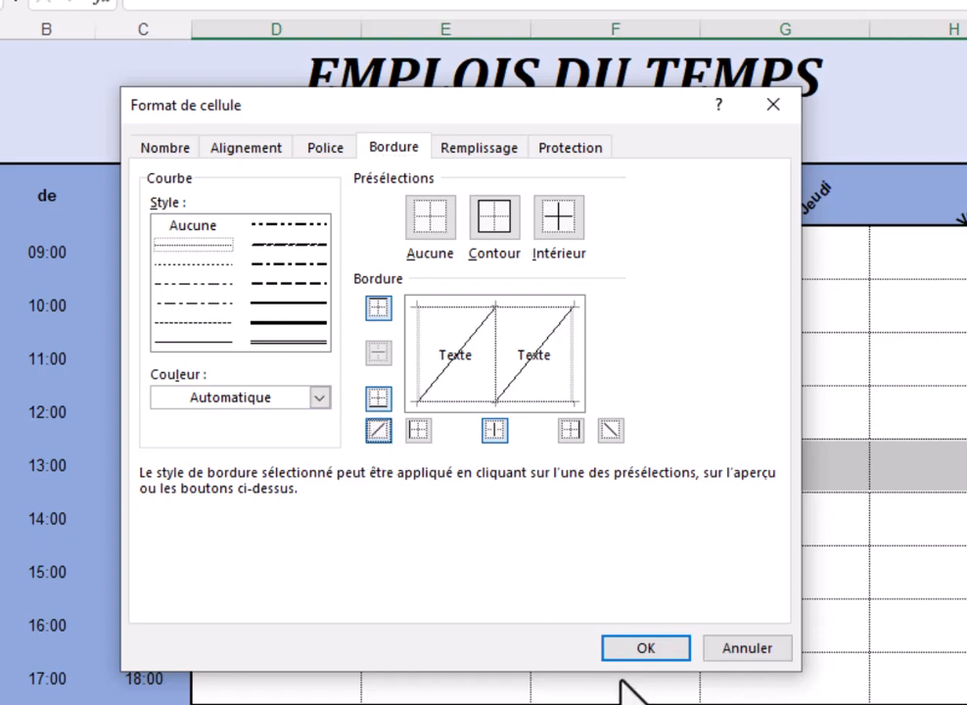
left_click(658, 646)
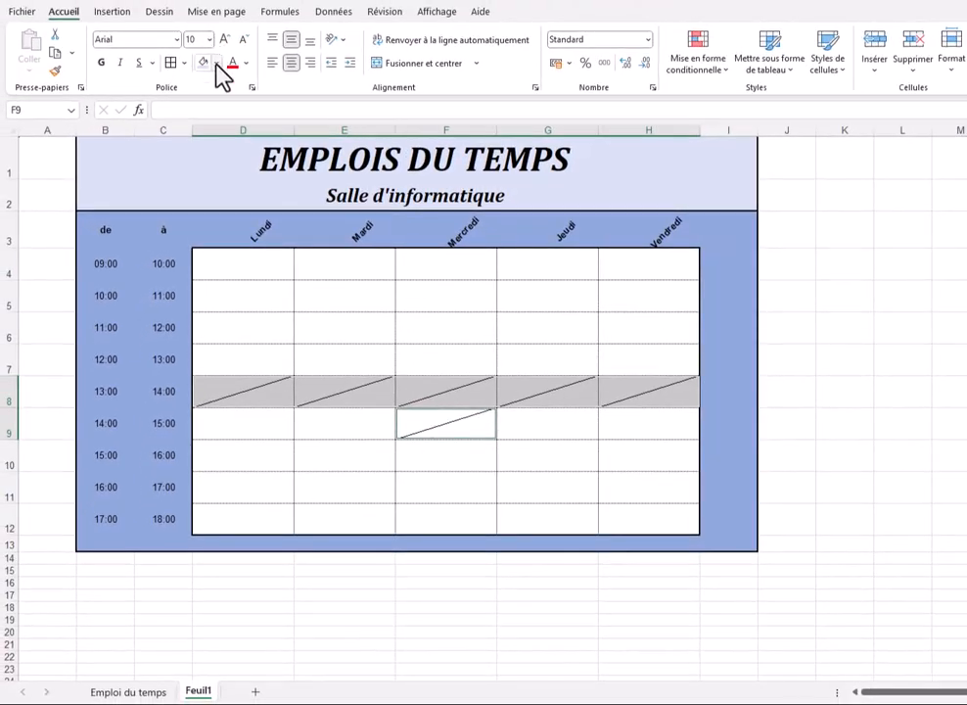
Open the fill colour choices for the crossed-out cells D8:H8 and F9
left_click(216, 63)
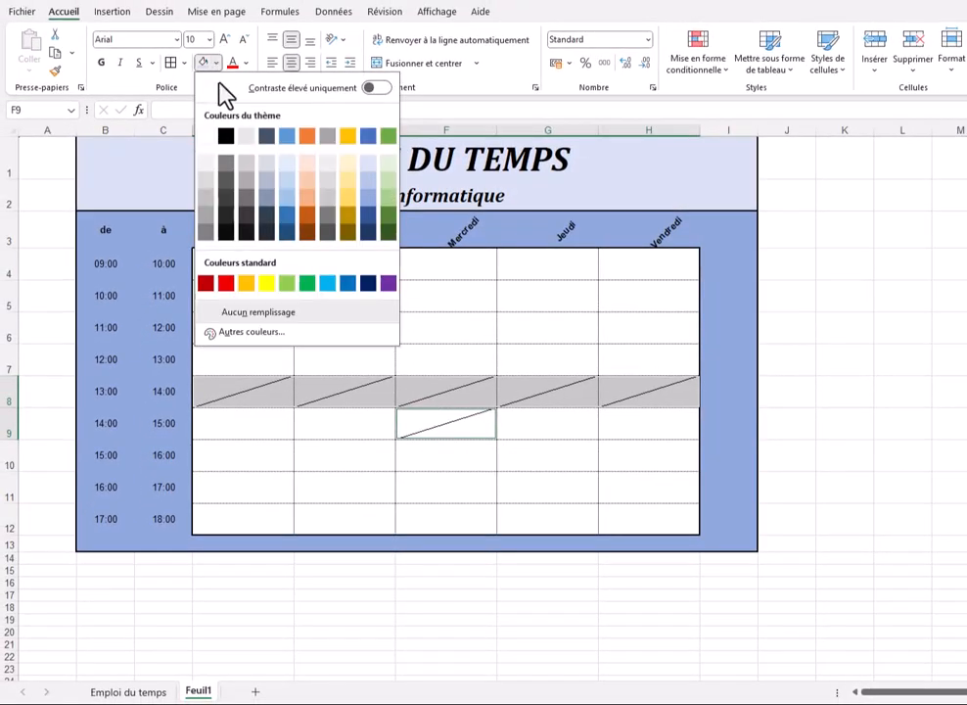